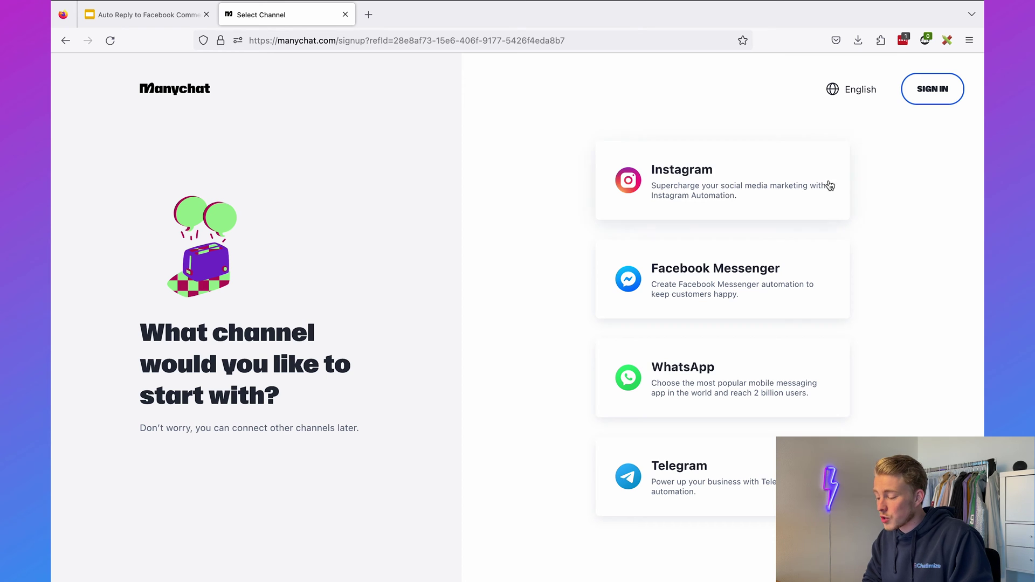
Sign in to the existing Manychat account with Facebook
{"action": "left_click", "coordinate": [935, 90]}
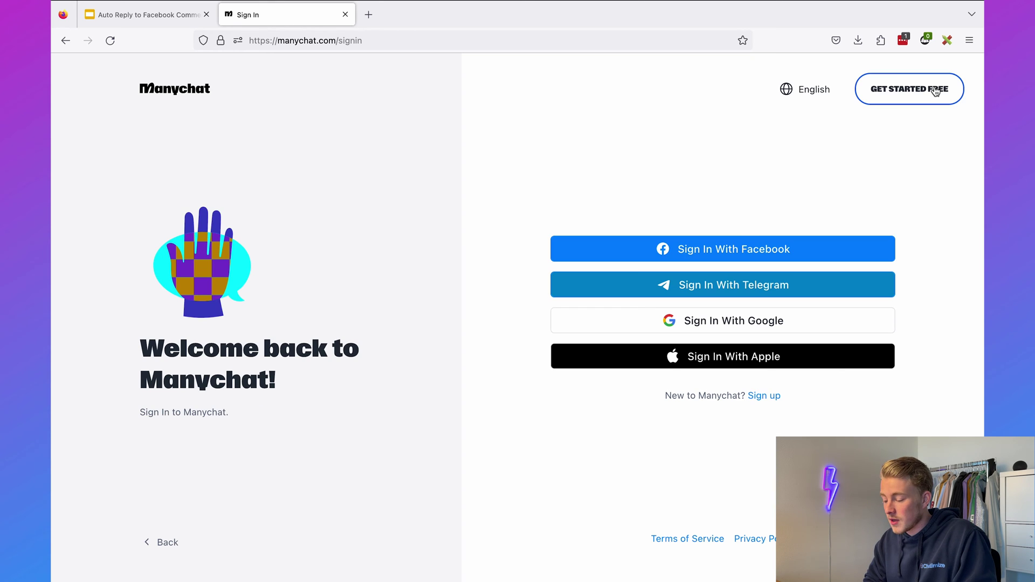
{"action": "left_click", "coordinate": [740, 253]}
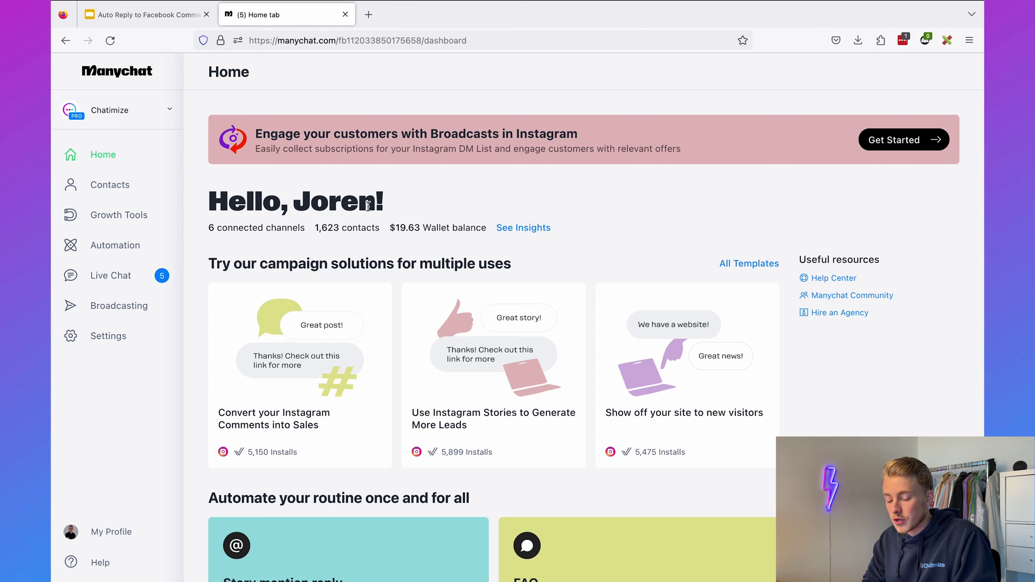
Open the Messenger channel settings and locate the Current Manychat Role entry
{"action": "left_click", "coordinate": [145, 344]}
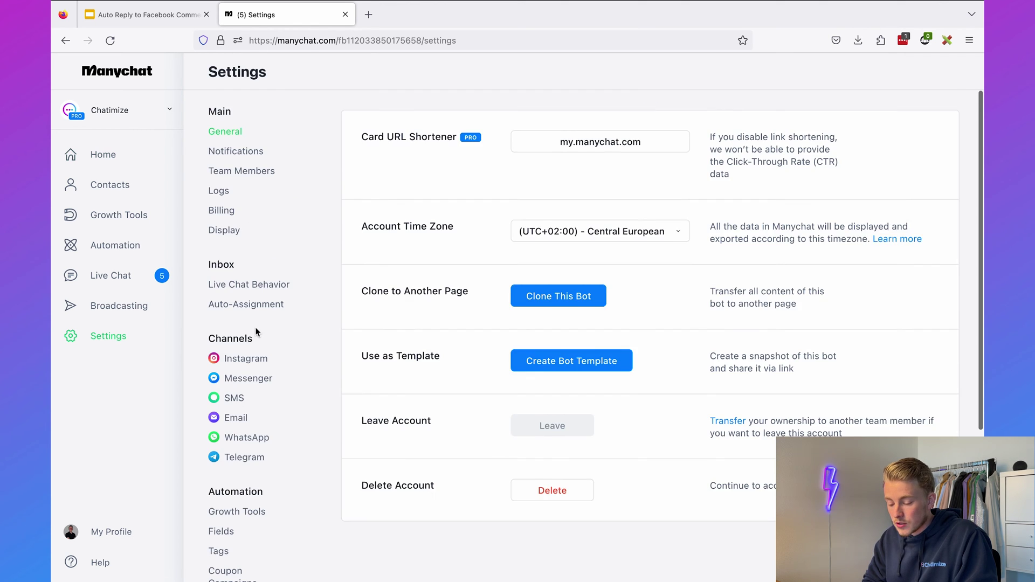
{"action": "scroll", "coordinate": [258, 340], "scroll_direction": "down", "scroll_amount": 1}
{"action": "left_click", "coordinate": [259, 345]}
{"action": "scroll", "coordinate": [494, 287], "scroll_direction": "down", "scroll_amount": 15}
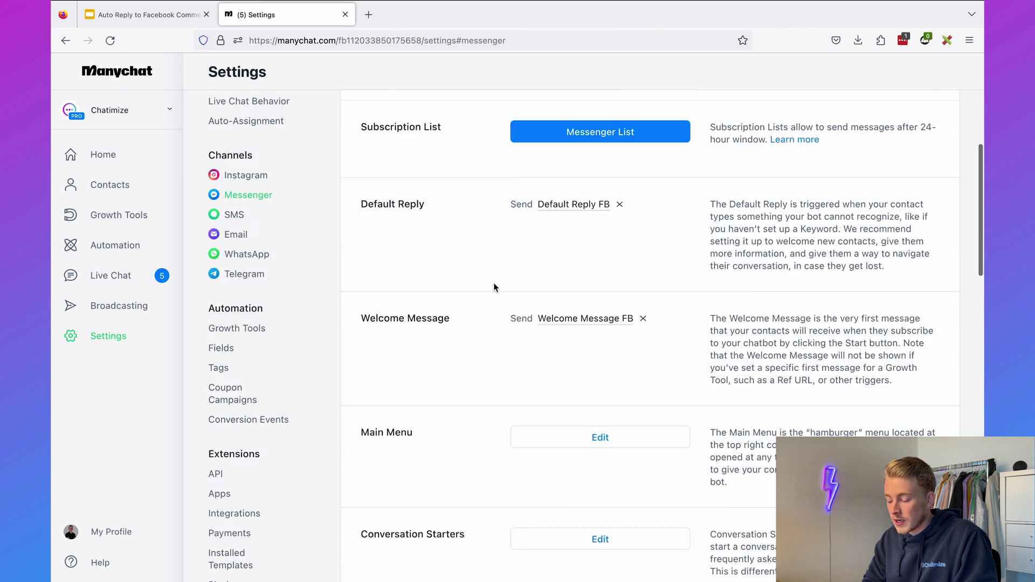
{"action": "scroll", "coordinate": [494, 285], "scroll_direction": "down", "scroll_amount": 7}
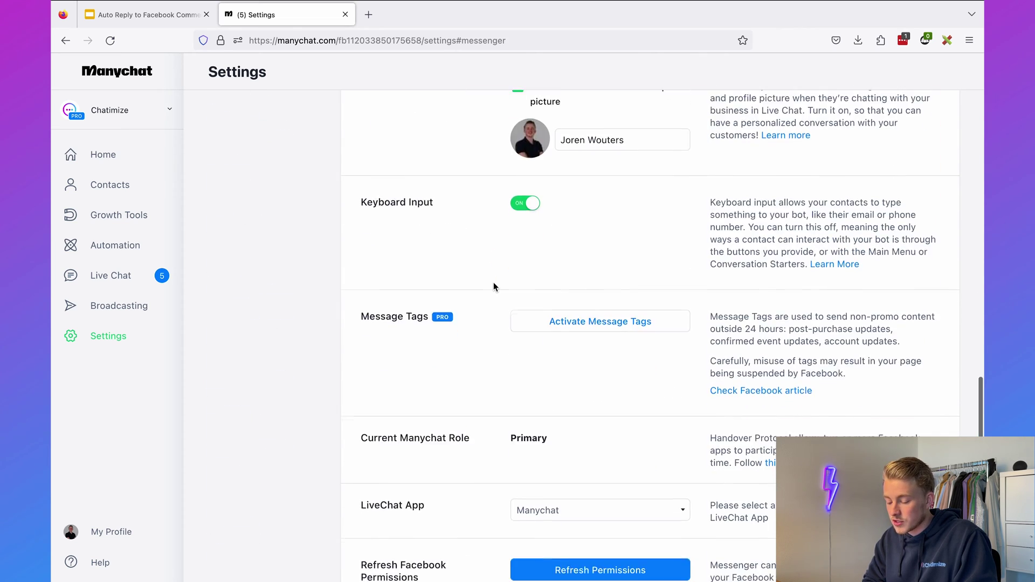
{"action": "triple_click", "coordinate": [415, 232]}
{"action": "left_click", "coordinate": [502, 223]}
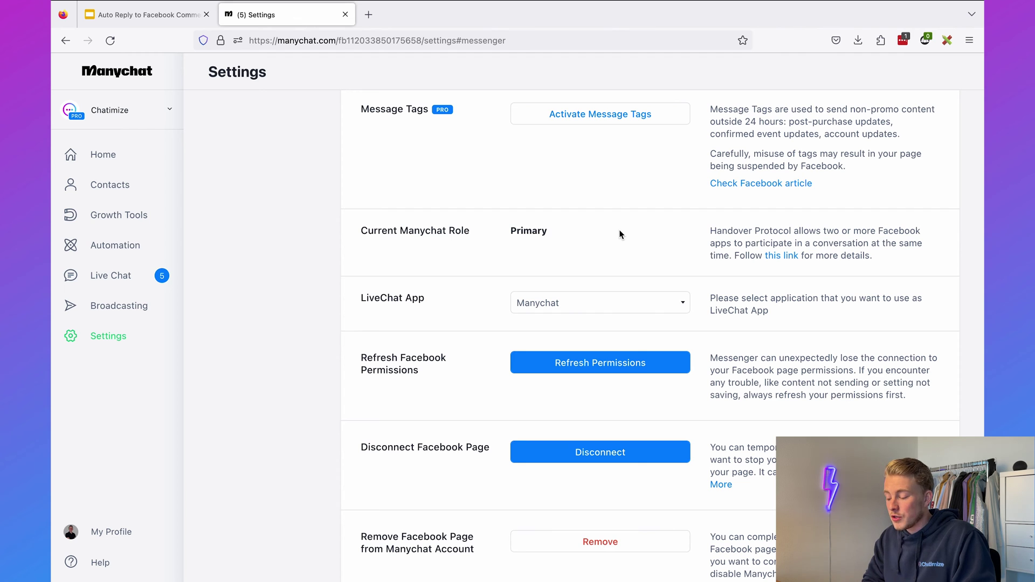
Open the linked Handover Protocol help article, close it, and check the current Manychat role in the Messenger settings
{"action": "left_click", "coordinate": [785, 256]}
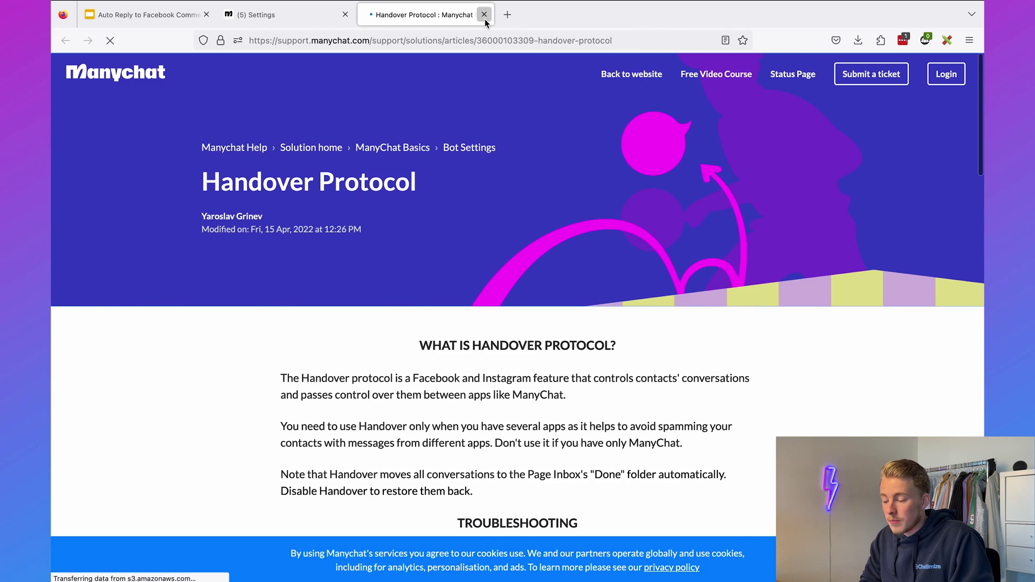
{"action": "left_click", "coordinate": [484, 18]}
{"action": "left_click_drag", "start_coordinate": [512, 229], "coordinate": [616, 227]}
{"action": "left_click", "coordinate": [616, 227]}
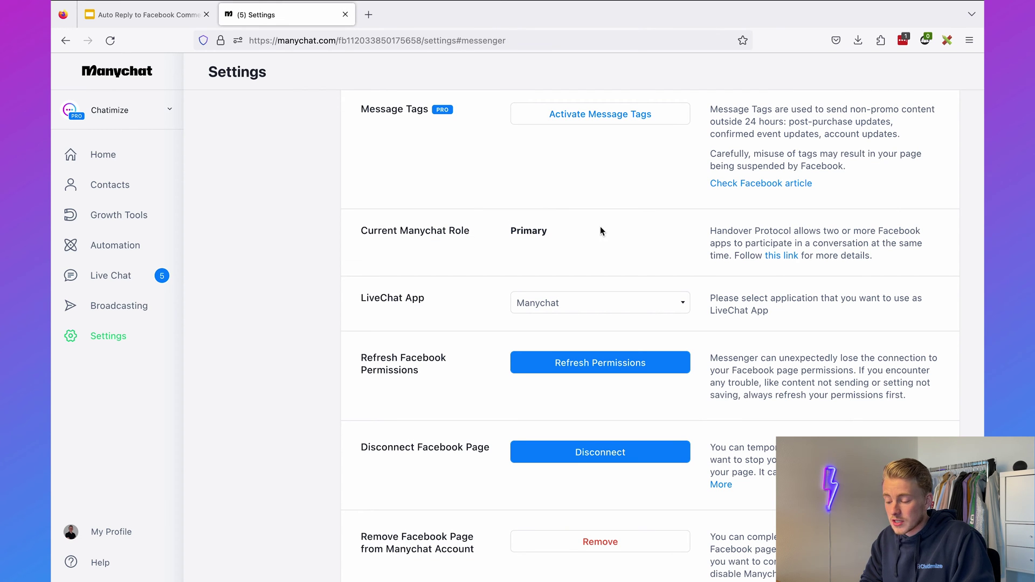
{"action": "double_click", "coordinate": [532, 231]}
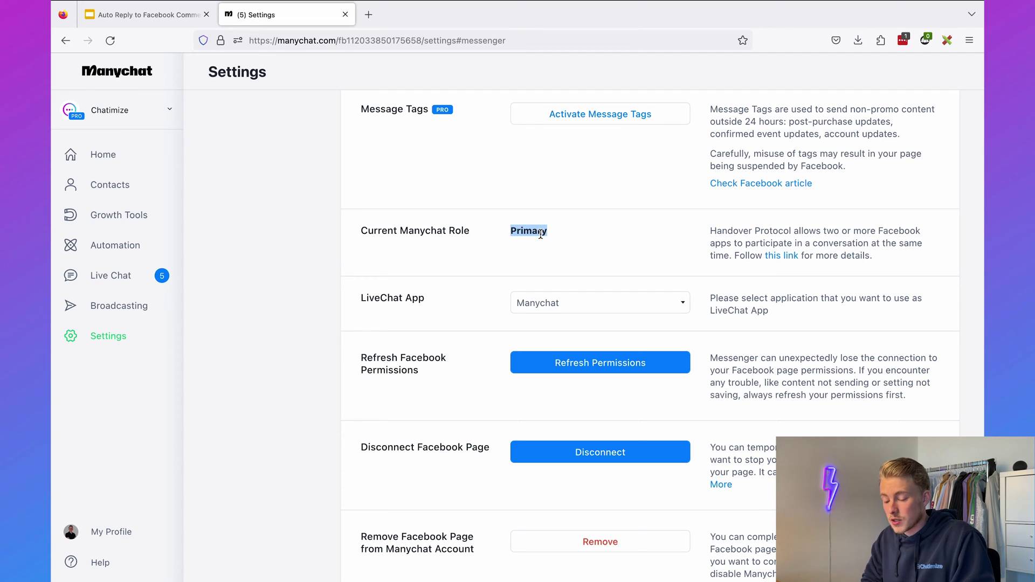
Create a new automation flow and add the Facebook Comments trigger "User comments on your Post"
{"action": "left_click", "coordinate": [154, 249]}
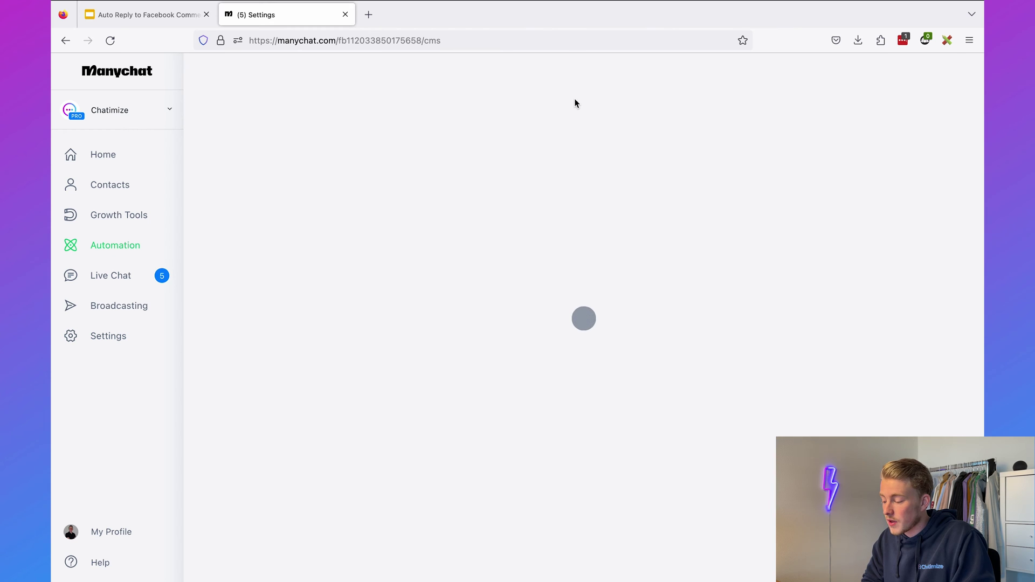
{"action": "left_click", "coordinate": [925, 71]}
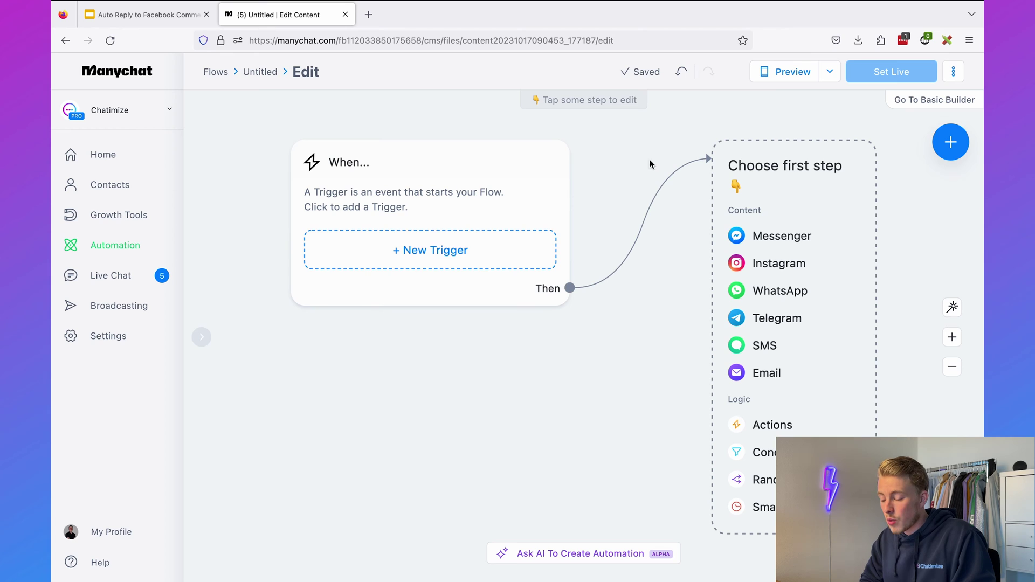
{"action": "left_click", "coordinate": [489, 255]}
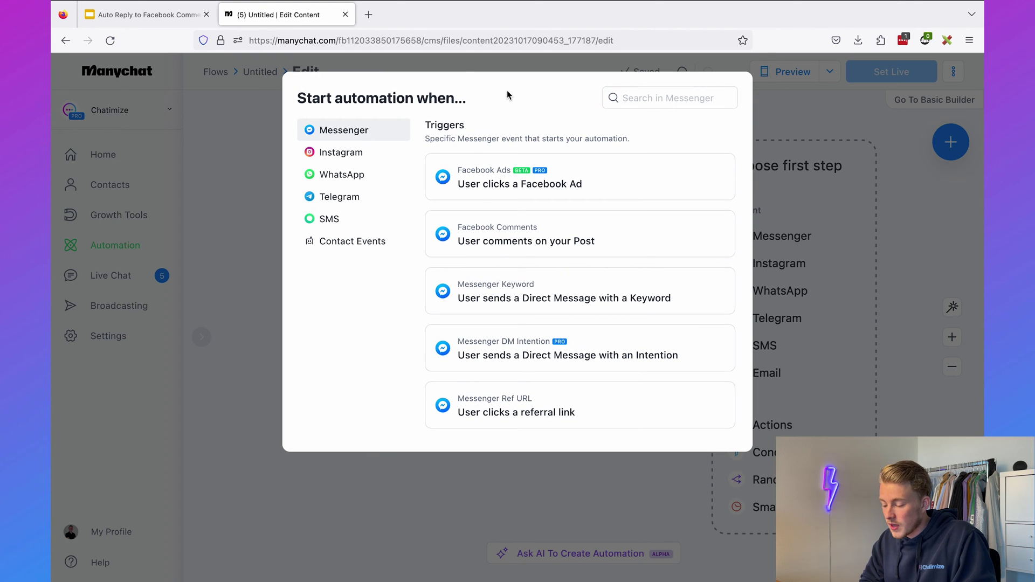
{"action": "left_click", "coordinate": [510, 238]}
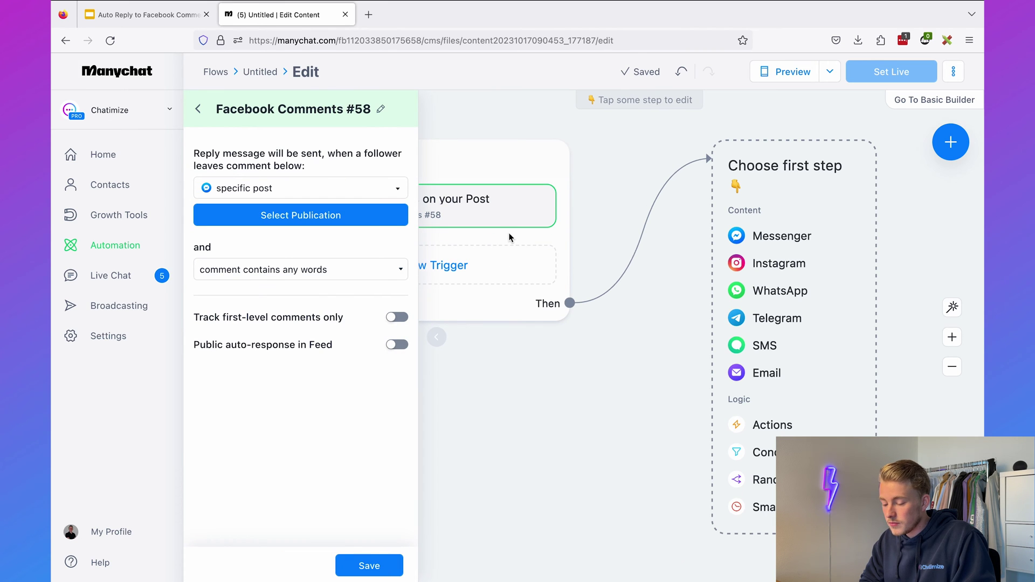
Review the published, scheduled and promotable posts offered for the specific post option, without selecting one
{"action": "left_click", "coordinate": [321, 192]}
{"action": "left_click", "coordinate": [329, 171]}
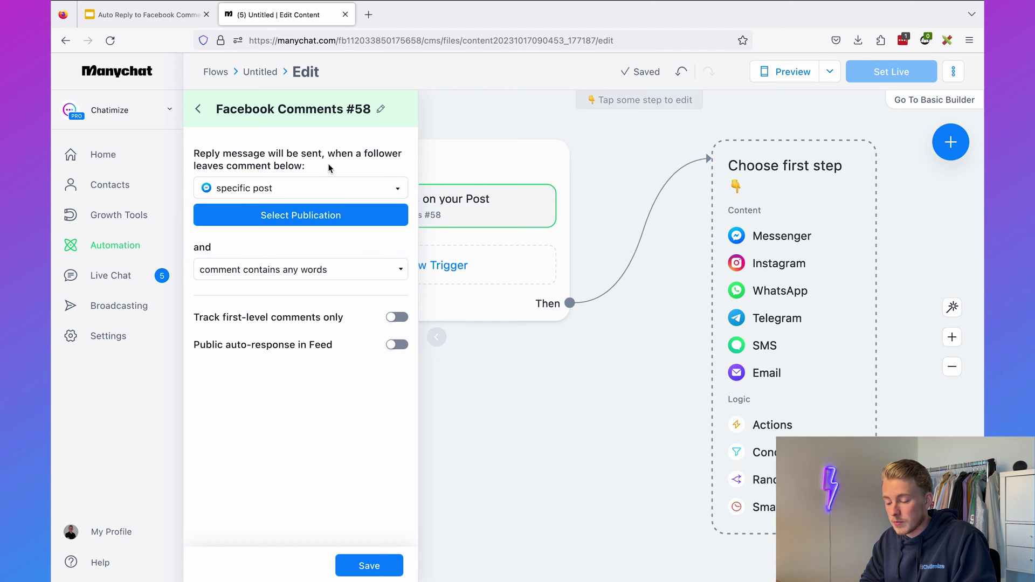
{"action": "left_click", "coordinate": [273, 214]}
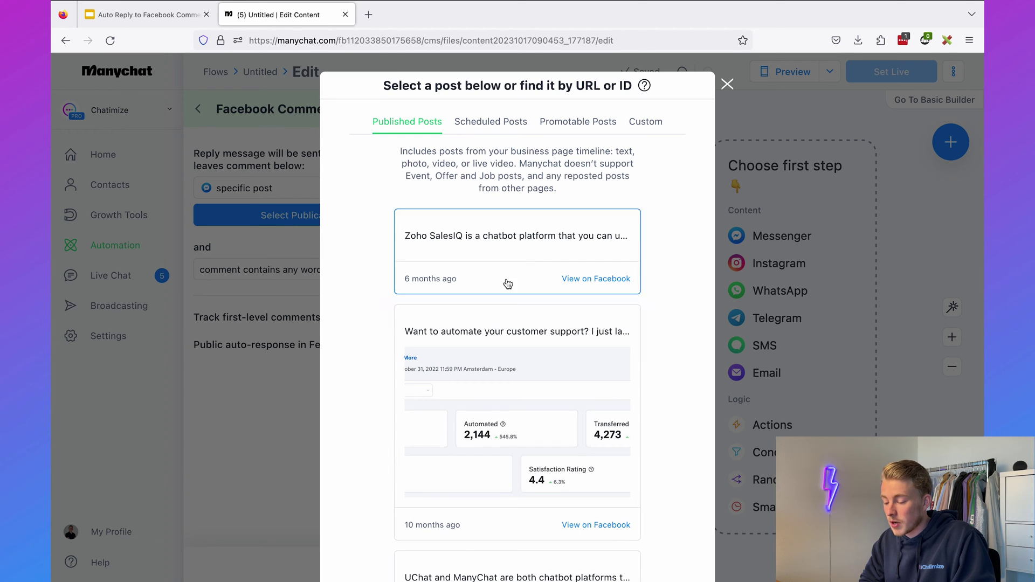
{"action": "left_click", "coordinate": [513, 122]}
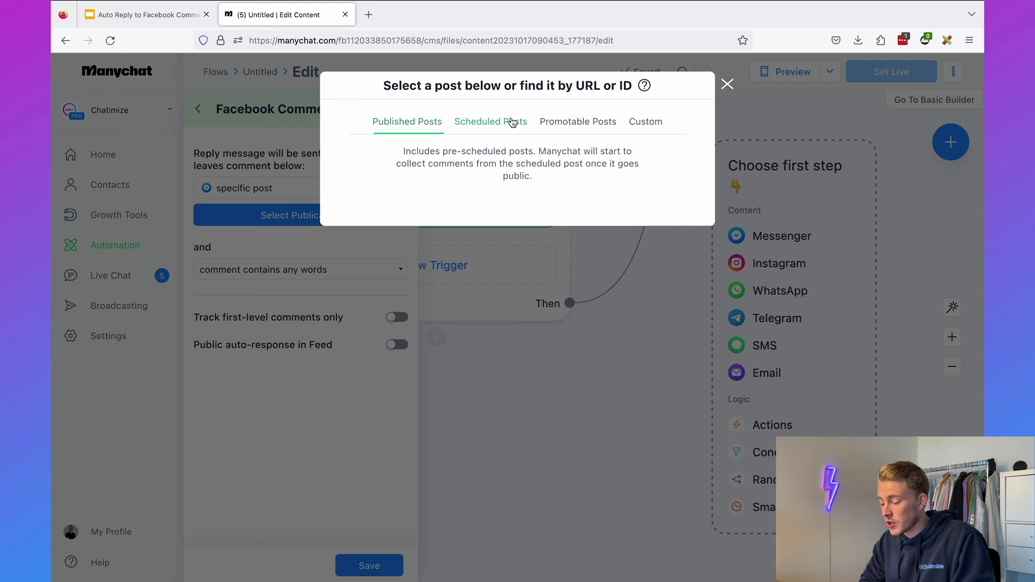
{"action": "left_click", "coordinate": [589, 121]}
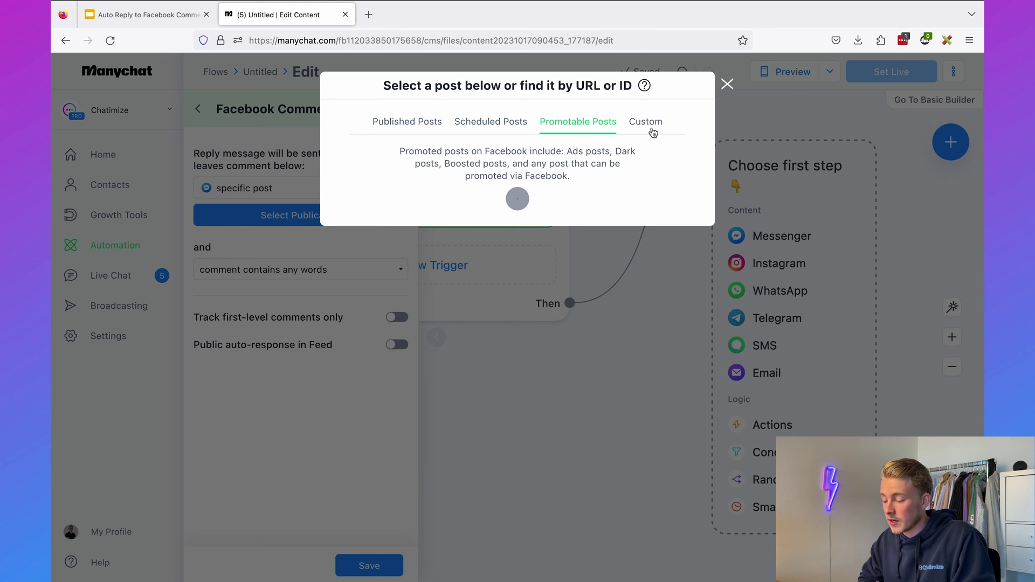
{"action": "left_click", "coordinate": [728, 84]}
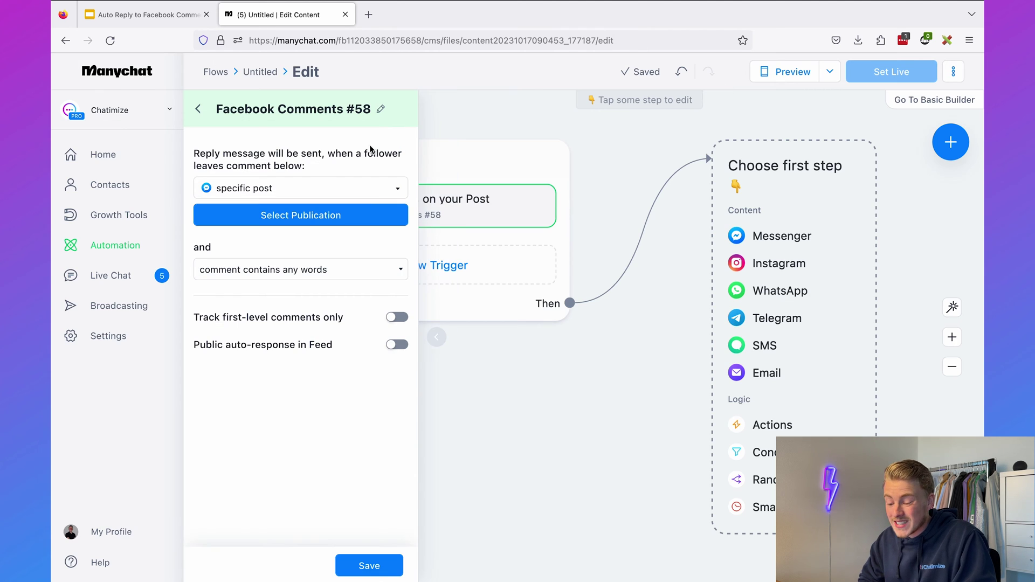
Set the comment trigger to any post and to comments that contain specific words
{"action": "left_click", "coordinate": [340, 190]}
{"action": "left_click", "coordinate": [326, 234]}
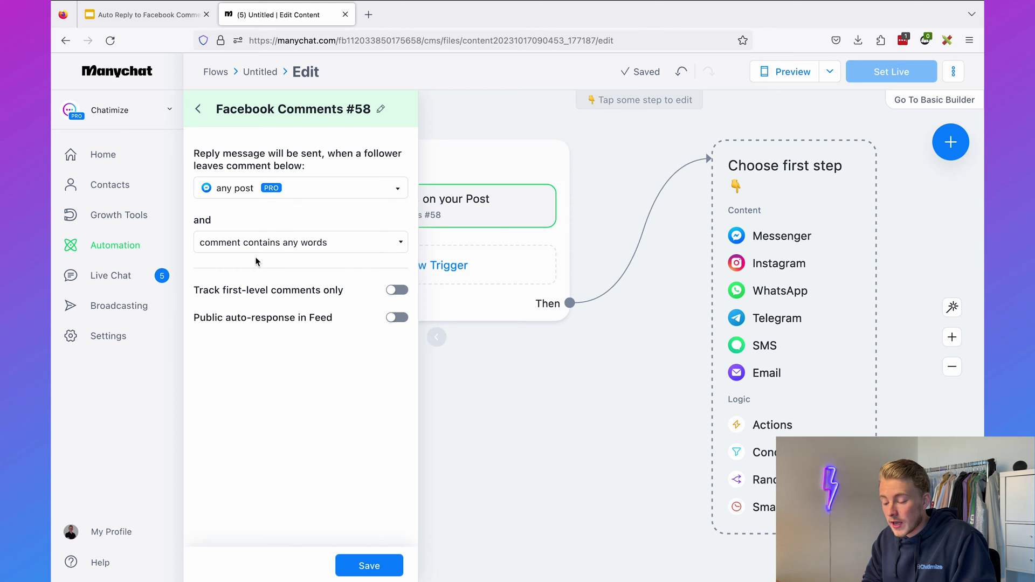
{"action": "left_click", "coordinate": [286, 247]}
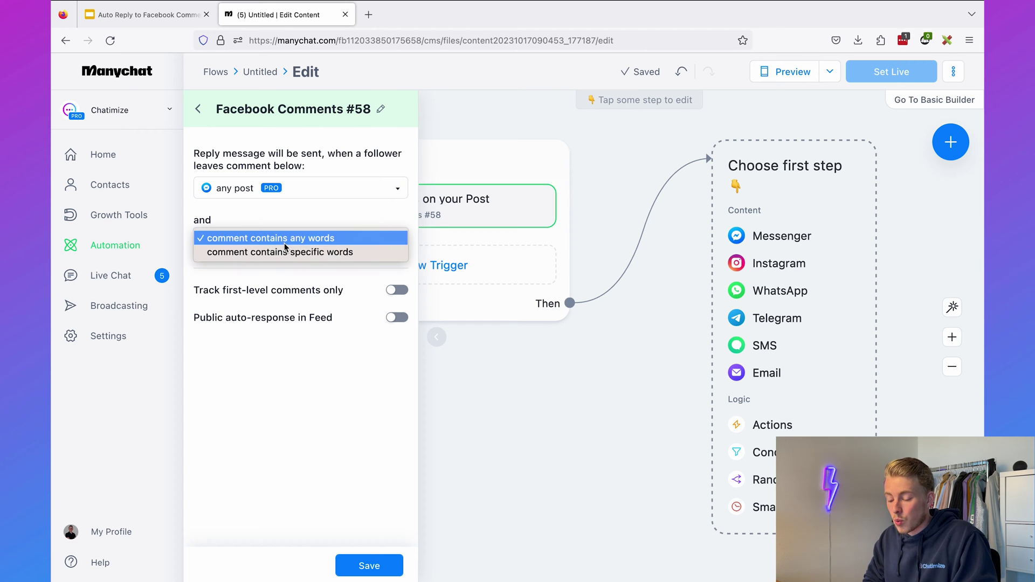
{"action": "left_click", "coordinate": [286, 254]}
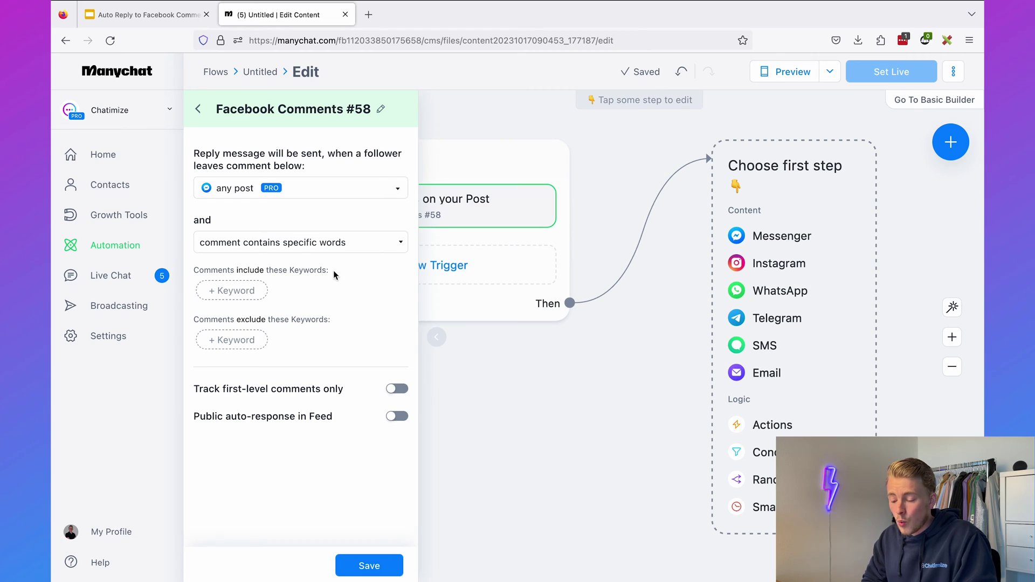
Add GUIDE, GUIED and GUID E as the keywords that comments must include
{"action": "left_click_drag", "start_coordinate": [333, 272], "coordinate": [190, 270]}
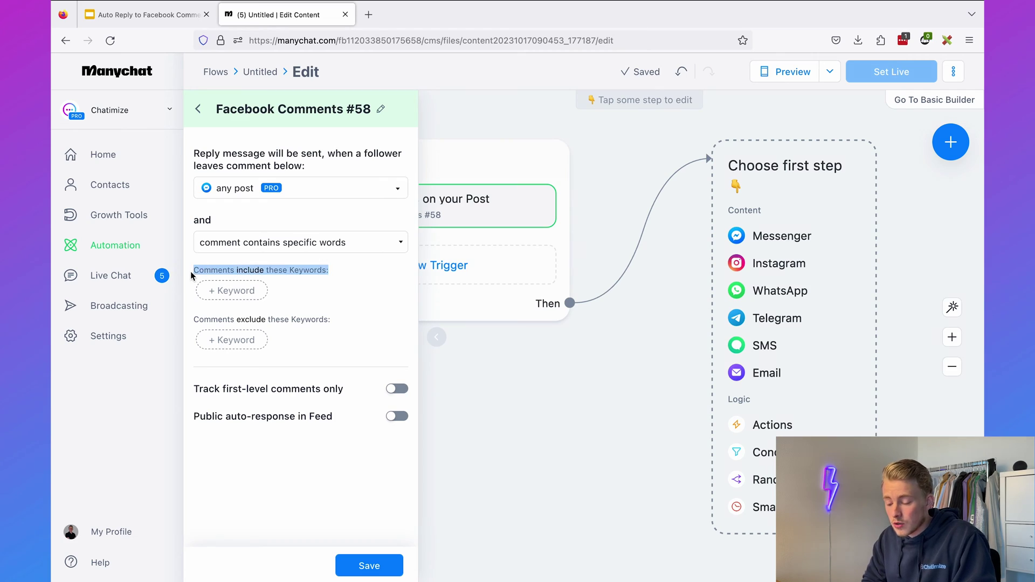
{"action": "left_click", "coordinate": [194, 271]}
{"action": "left_click", "coordinate": [253, 294]}
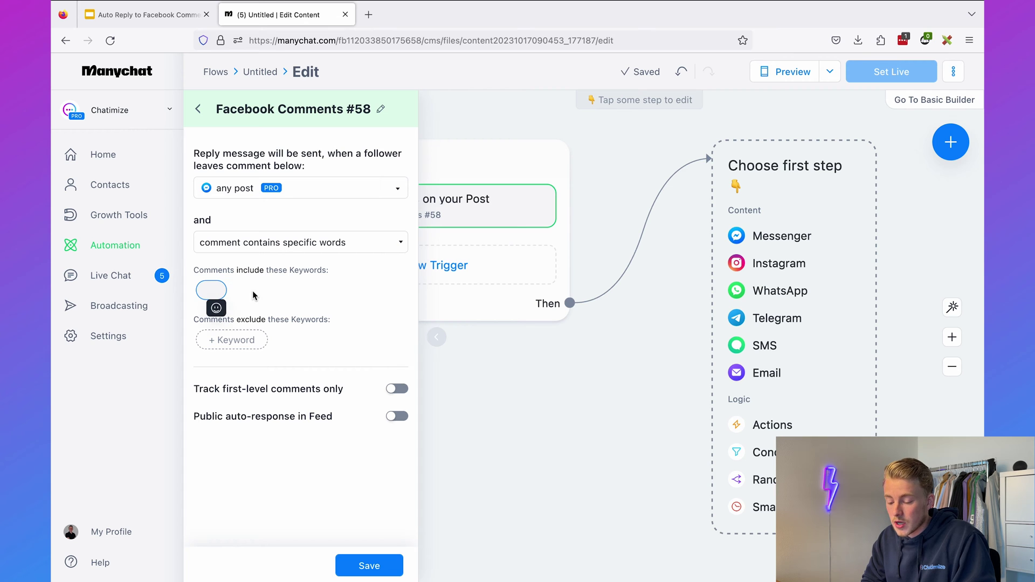
{"action": "type", "text": "GUIDE"}
{"action": "key", "text": "Return"}
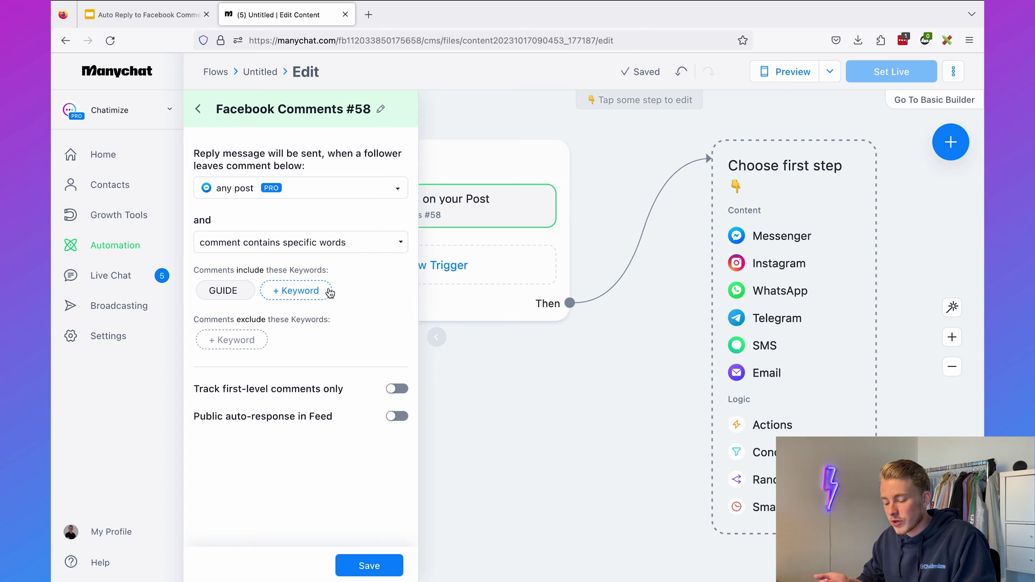
{"action": "left_click", "coordinate": [328, 291]}
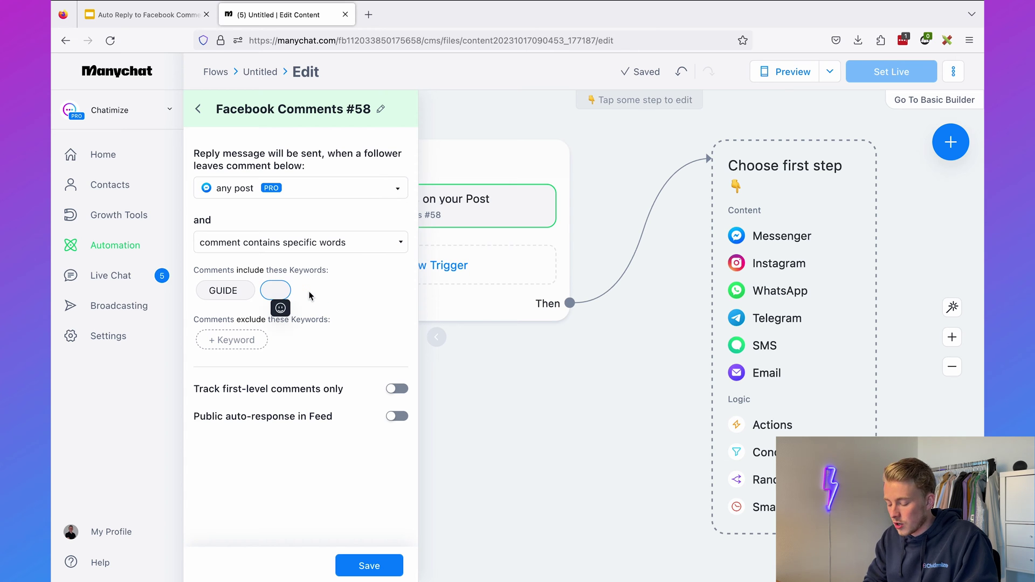
{"action": "type", "text": "GUIED"}
{"action": "key", "text": "Return"}
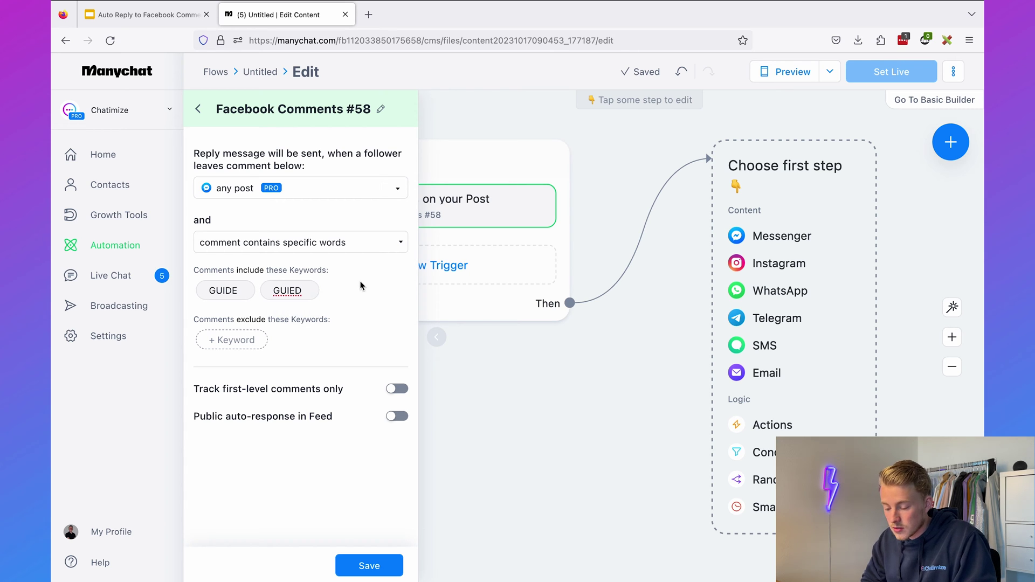
{"action": "left_click", "coordinate": [360, 292]}
{"action": "type", "text": "GU"}
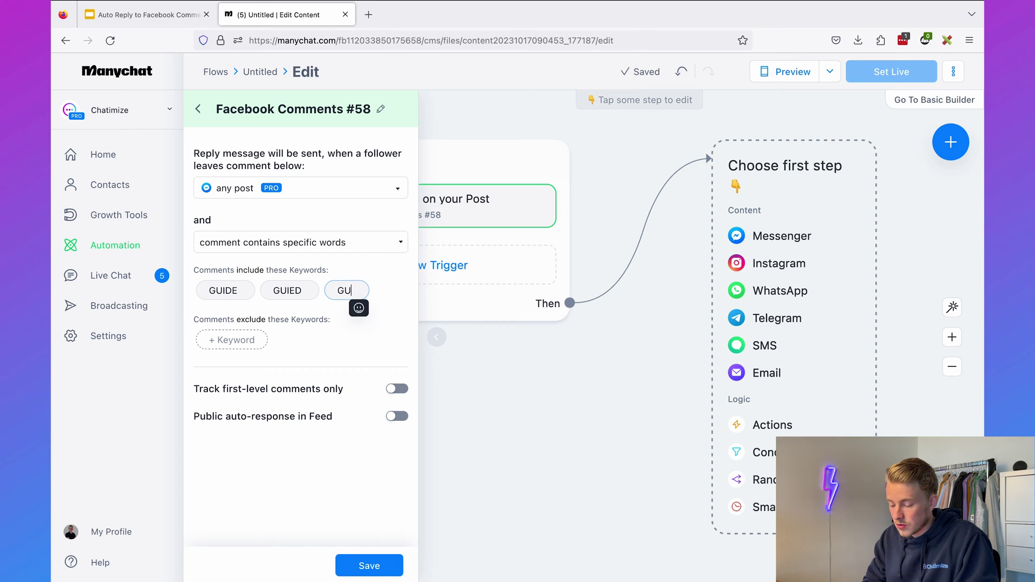
{"action": "type", "text": "ID E"}
{"action": "key", "text": "Return"}
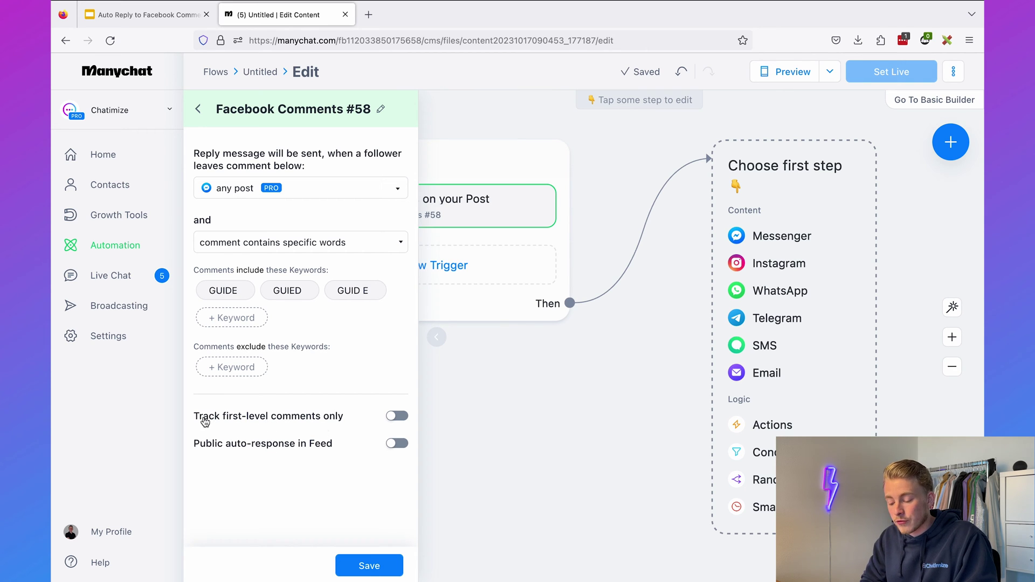
Turn on tracking of first-level comments only and the public auto-response in the feed
{"action": "left_click", "coordinate": [359, 421]}
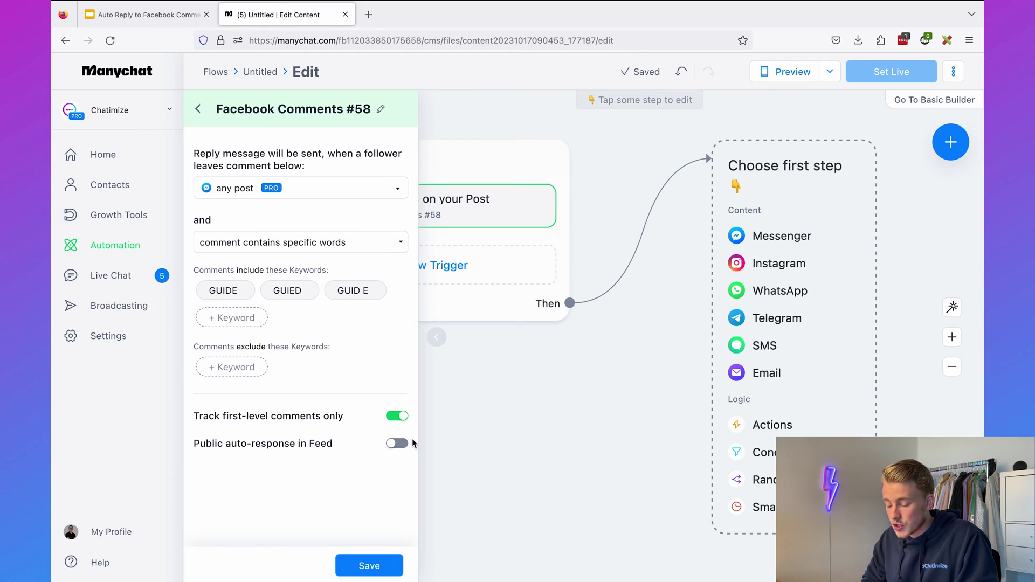
{"action": "left_click", "coordinate": [402, 444]}
{"action": "scroll", "coordinate": [347, 439], "scroll_direction": "down", "scroll_amount": 2}
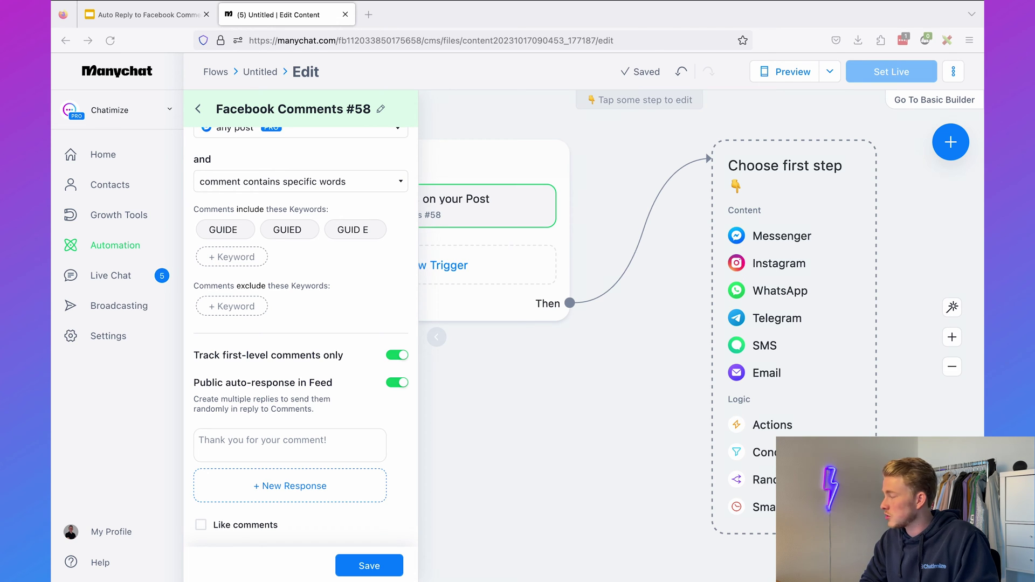
Enter the first public response "Can't wait for you to grow more muscle, please check your inbox in Messenger!"
{"action": "left_click", "coordinate": [287, 439]}
{"action": "type", "text": "Can't wait for you to grow more muscle, please check your inbox in Messenger!"}
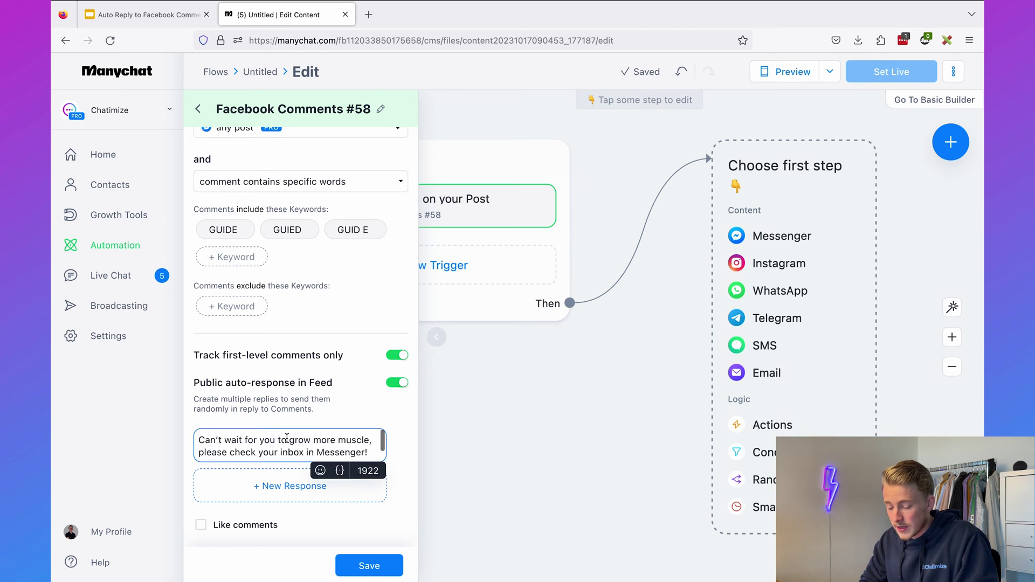
{"action": "scroll", "coordinate": [287, 438], "scroll_direction": "up", "scroll_amount": 1}
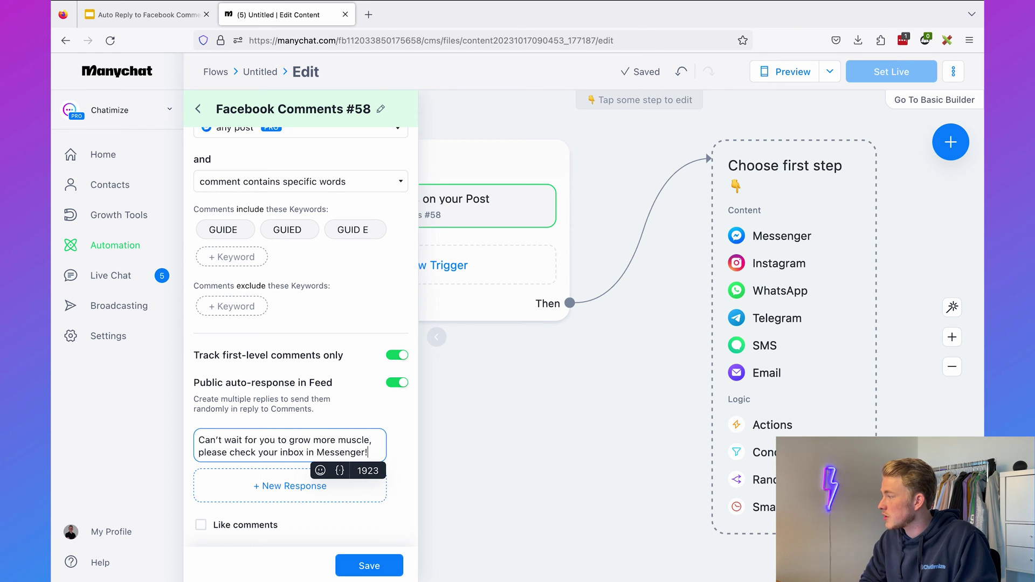
Add a second response, "Let's build more muscle together 💪, just sent a message in Messenger!", and enable liking comments
{"action": "key", "text": "super+Tab"}
{"action": "left_click", "coordinate": [307, 496]}
{"action": "type", "text": "Let’s build more muscle together 💪, just sent a message in Messenger!"}
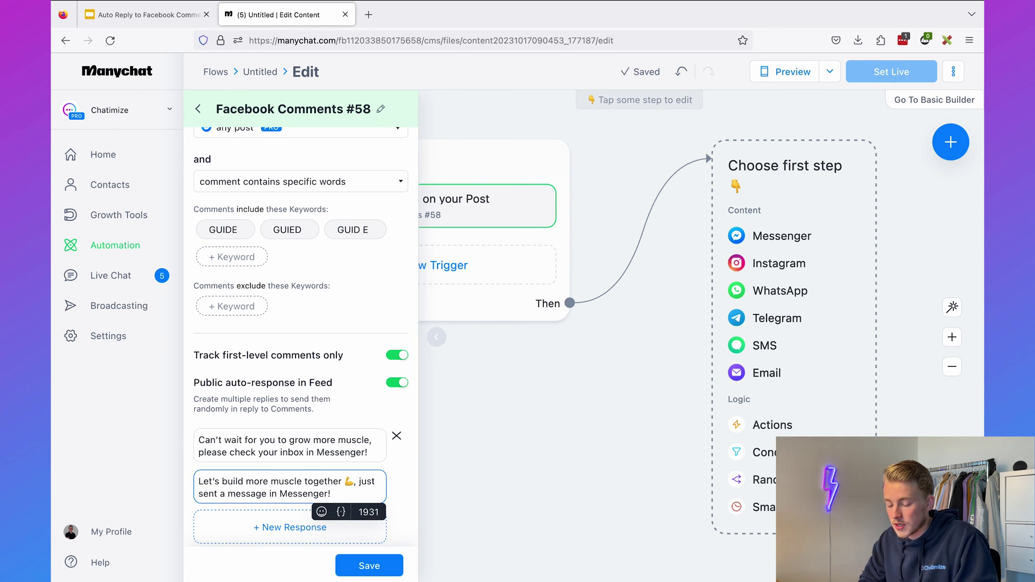
{"action": "left_click", "coordinate": [339, 423]}
{"action": "scroll", "coordinate": [343, 465], "scroll_direction": "down", "scroll_amount": 1}
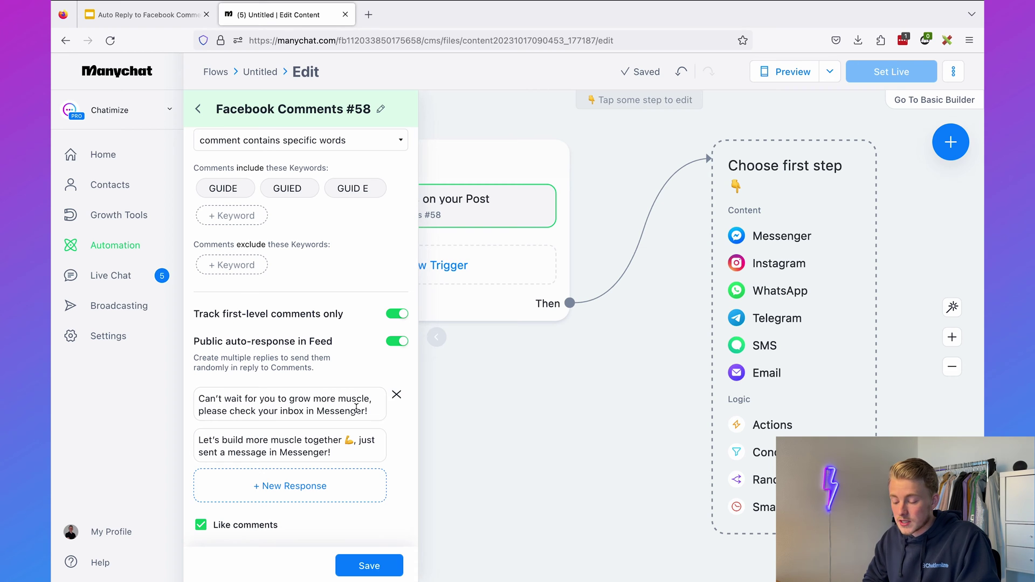
{"action": "left_click_drag", "start_coordinate": [368, 400], "coordinate": [199, 399]}
{"action": "left_click", "coordinate": [198, 399]}
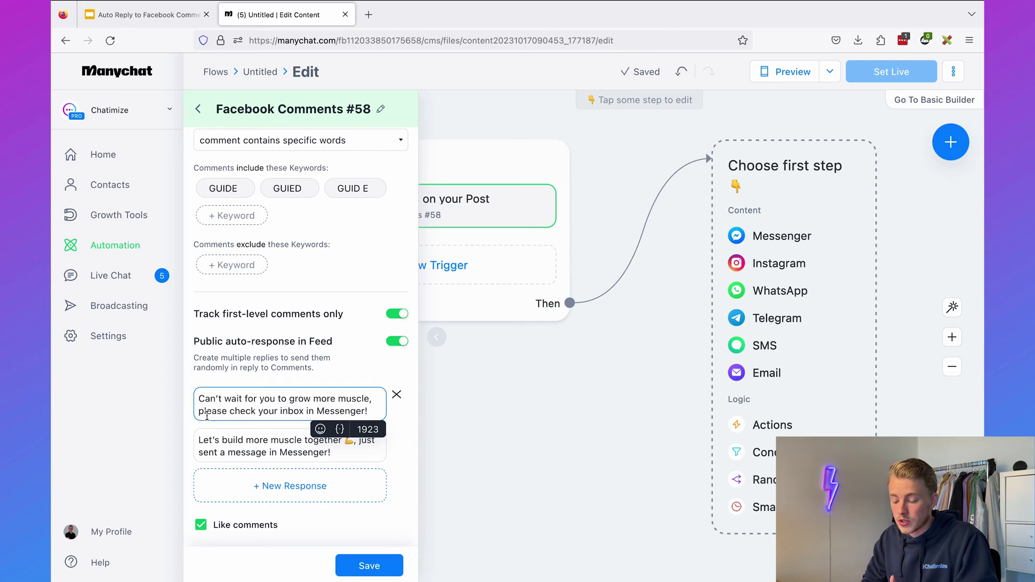
Review the public responses and save the settings of the Facebook comments trigger
{"action": "left_click", "coordinate": [197, 415]}
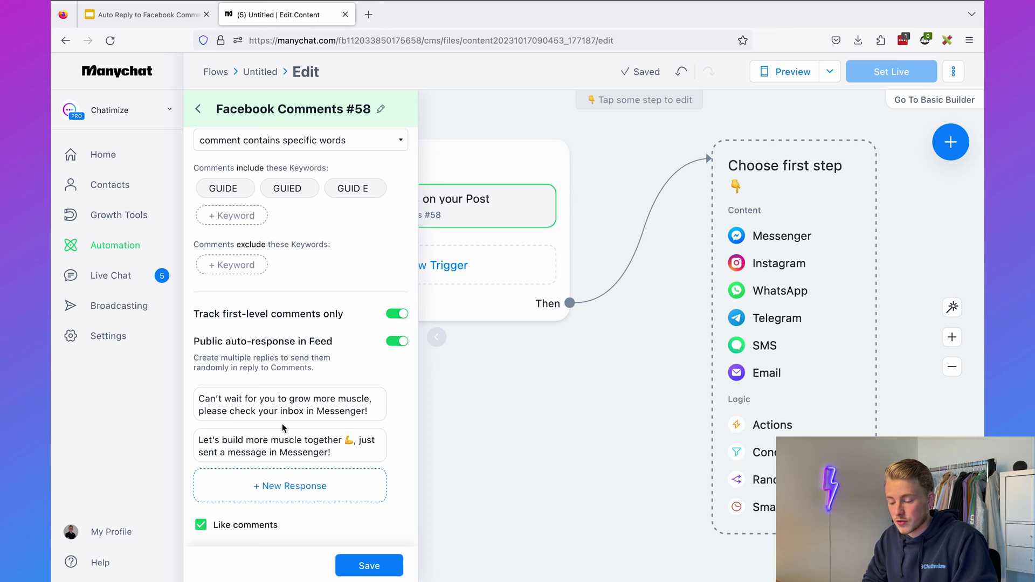
{"action": "scroll", "coordinate": [319, 295], "scroll_direction": "up", "scroll_amount": 3}
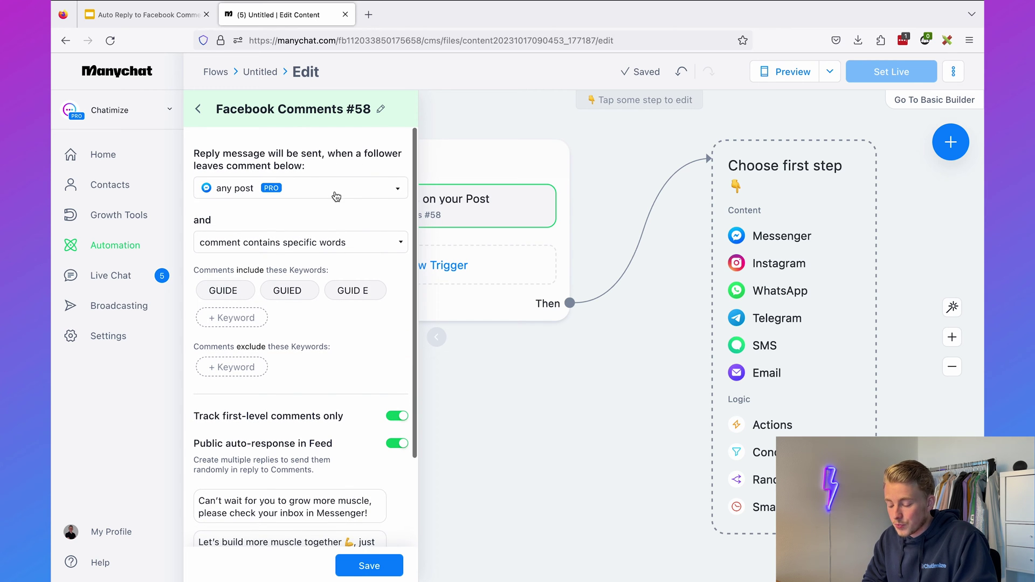
{"action": "left_click", "coordinate": [359, 566]}
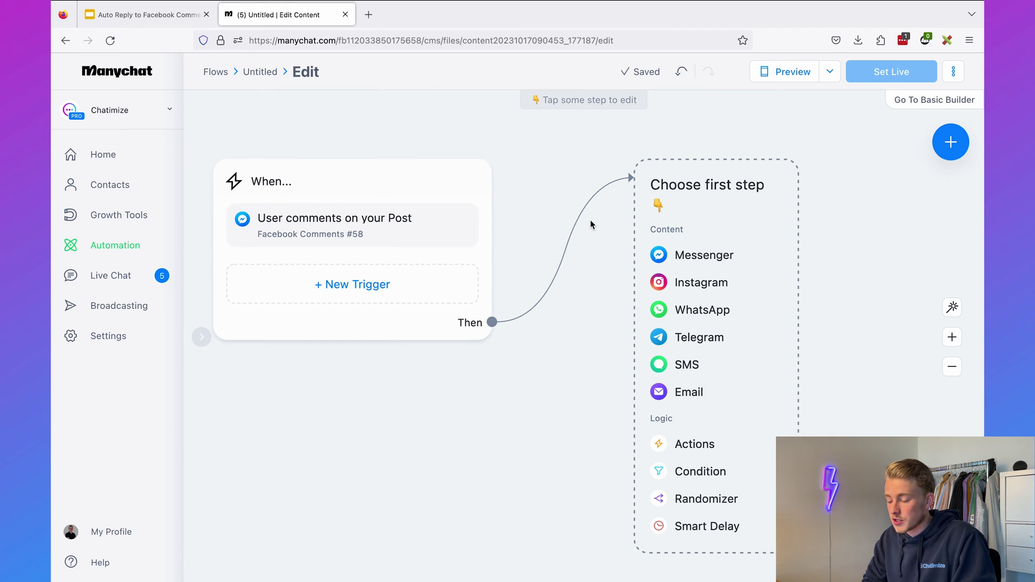
Add a Messenger message as the flow's first step and set it to send as Comment Reply
{"action": "left_click", "coordinate": [710, 253]}
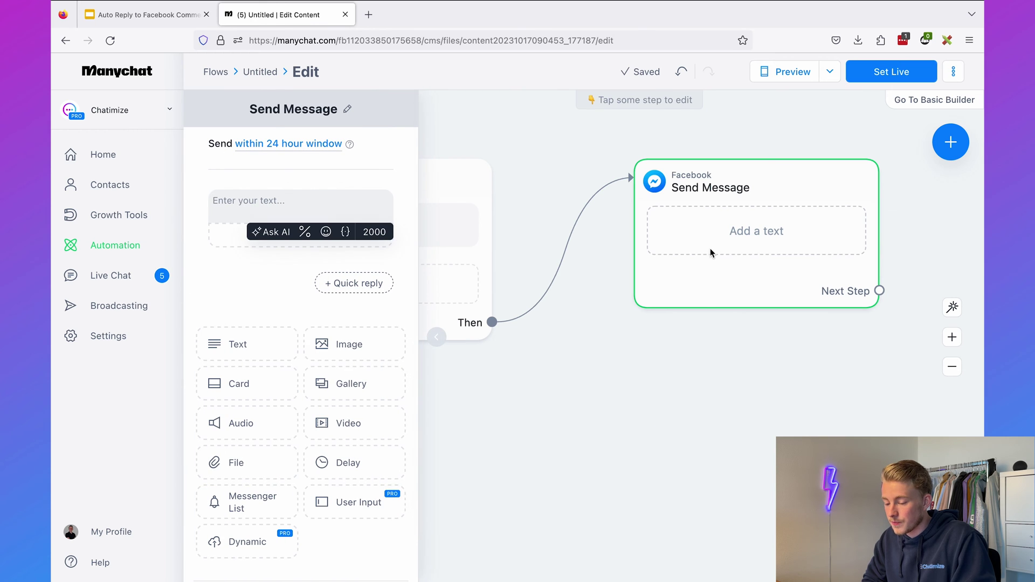
{"action": "left_click", "coordinate": [281, 151]}
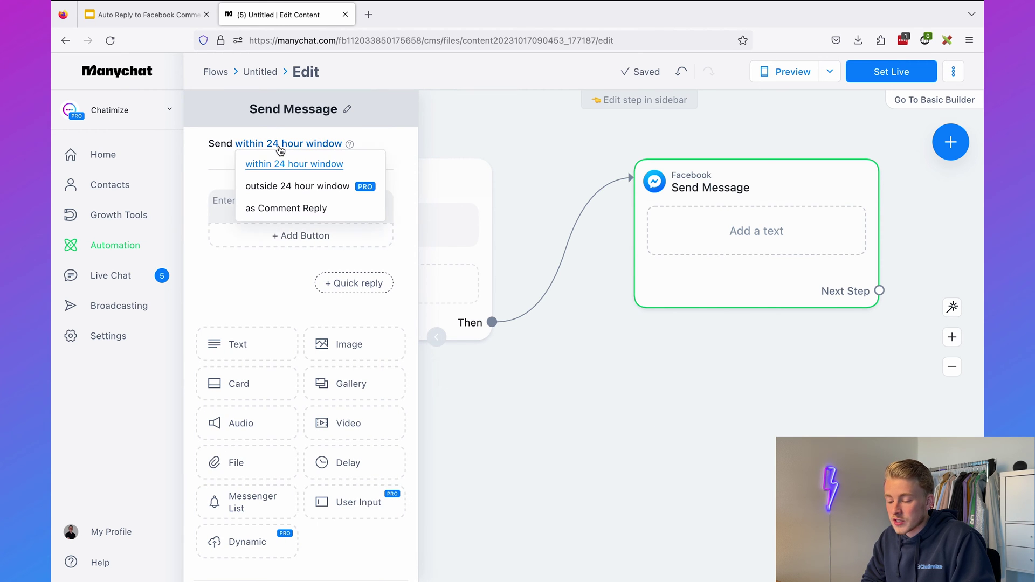
{"action": "left_click", "coordinate": [286, 211]}
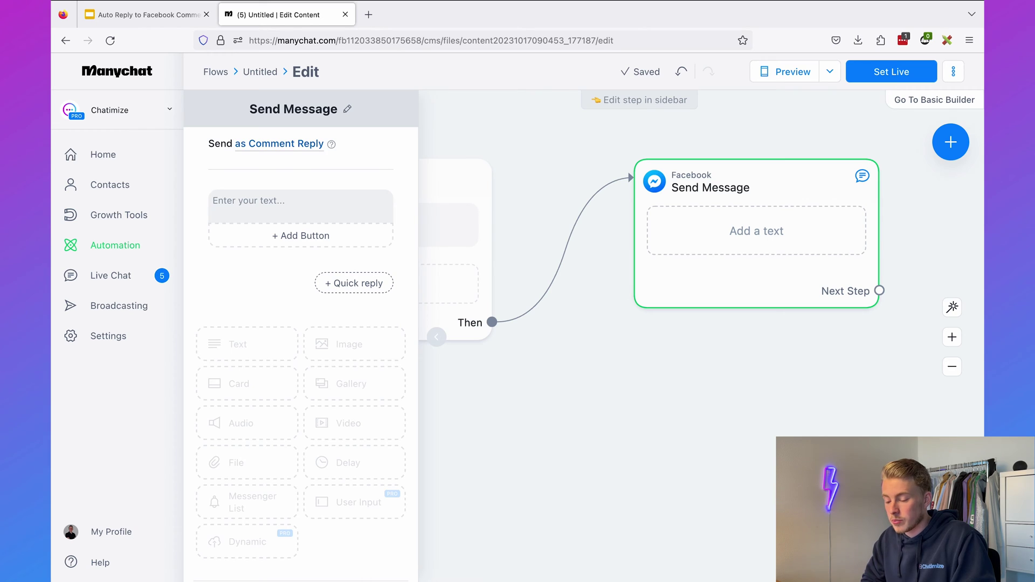
Write the message "First Name, are you ready to gain more muscle...", offering the free guide "8 Simple Exercises To Gain More Muscle" via a button
{"action": "left_click", "coordinate": [266, 198]}
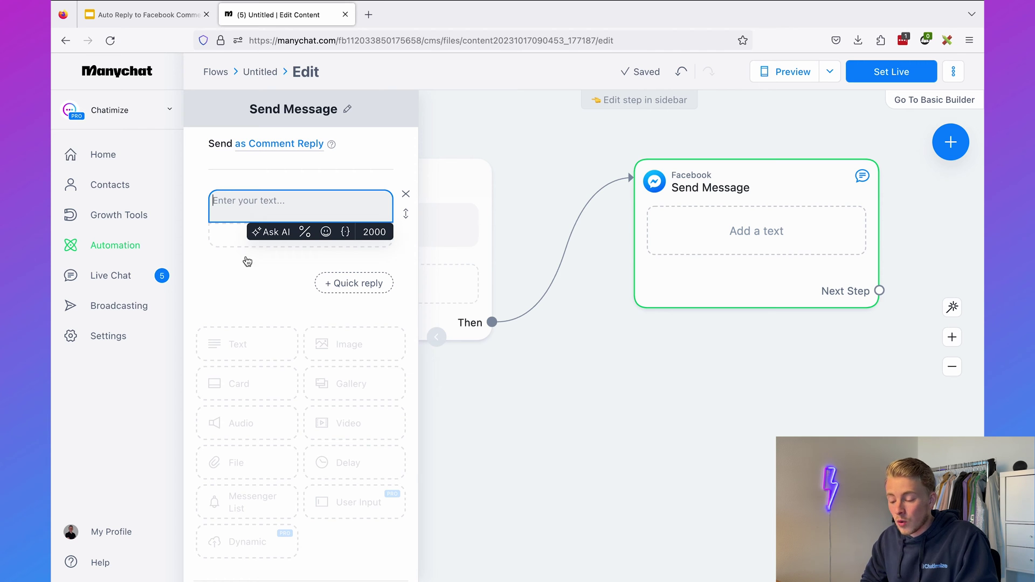
{"action": "left_click", "coordinate": [242, 278]}
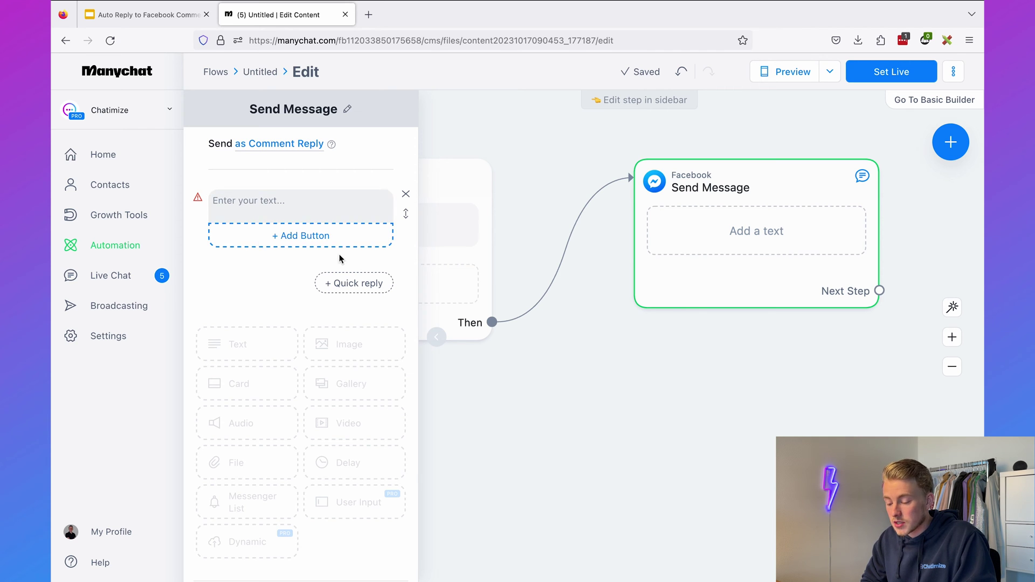
{"action": "scroll", "coordinate": [296, 289], "scroll_direction": "down", "scroll_amount": 2}
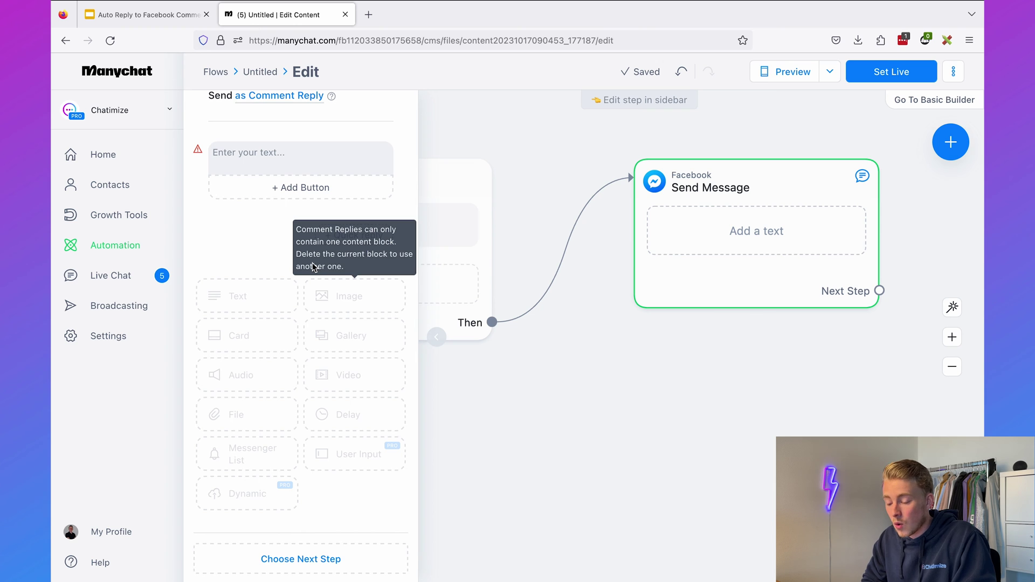
{"action": "left_click", "coordinate": [300, 146]}
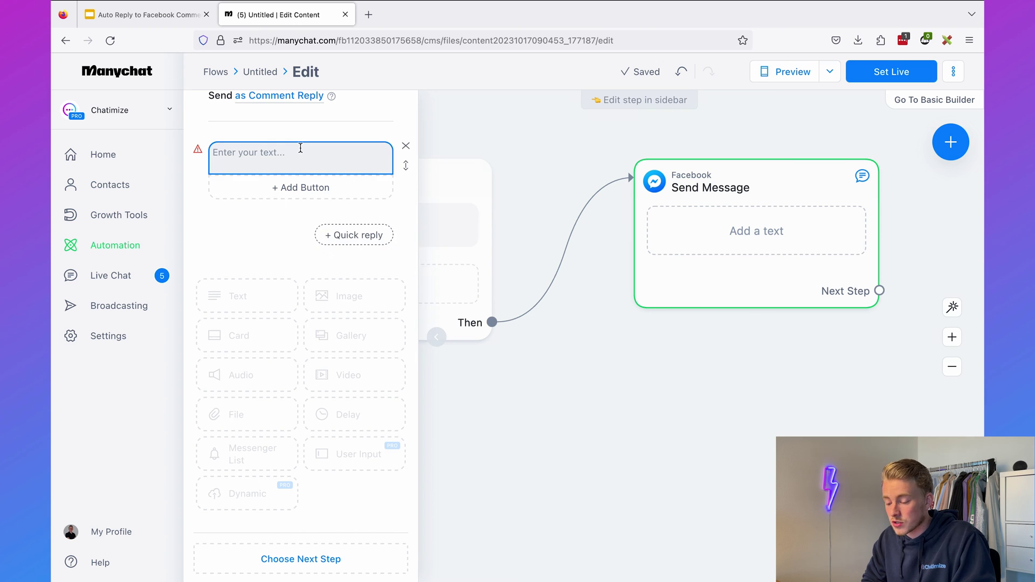
{"action": "left_click", "coordinate": [257, 233]}
{"action": "left_click", "coordinate": [256, 161]}
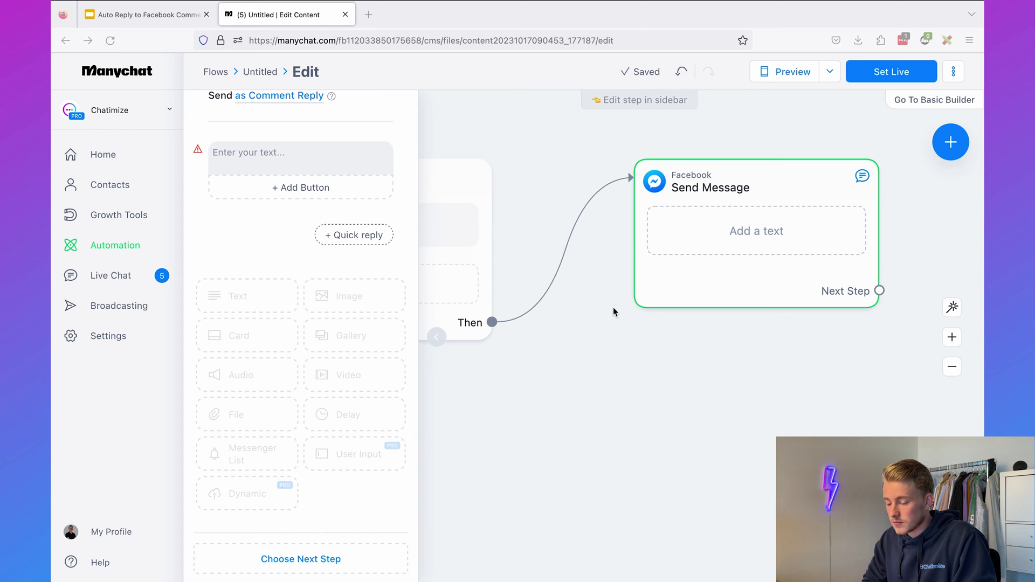
{"action": "left_click", "coordinate": [328, 162]}
{"action": "type", "text": "First Name, are you ready to gain more muscle and take your body to the next level?  Just click the button below and I'll send over my free guide \"8 Simple Exercises To Gain More Muscle\" 💪  ✅ YES, send it over!"}
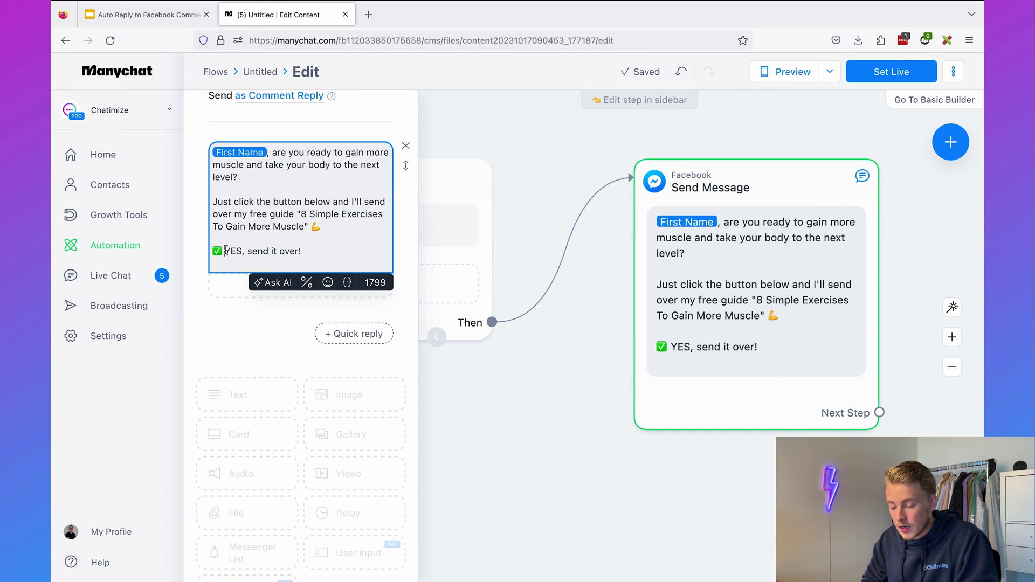
Copy the words "YES, send it over!" and remove that last line from the message text
{"action": "left_click_drag", "start_coordinate": [226, 250], "coordinate": [312, 250]}
{"action": "key", "text": "super+c"}
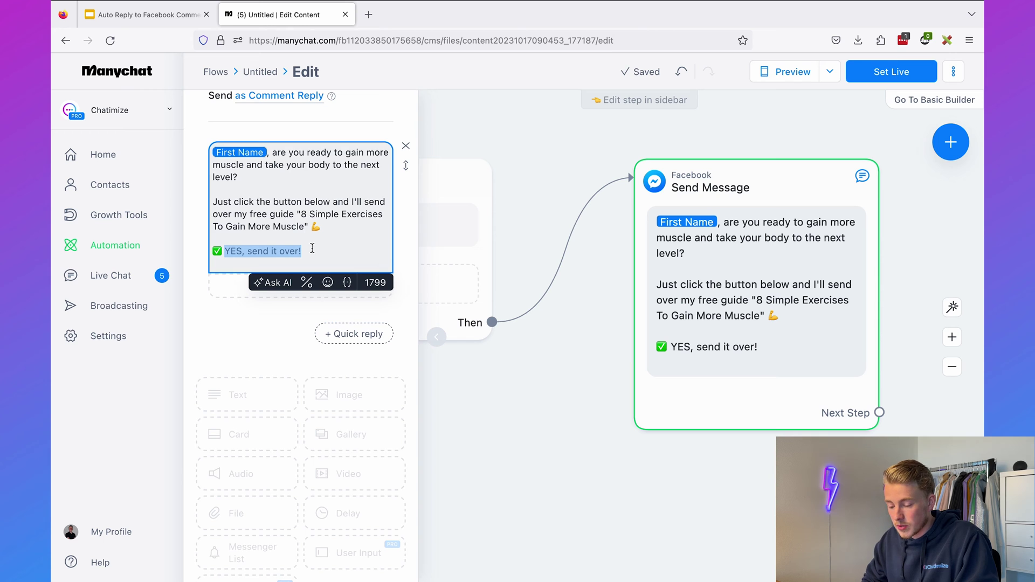
{"action": "key", "text": "BackSpace"}
{"action": "key", "text": "BackSpace"}
{"action": "key", "text": "BackSpace"}
{"action": "key", "text": "BackSpace"}
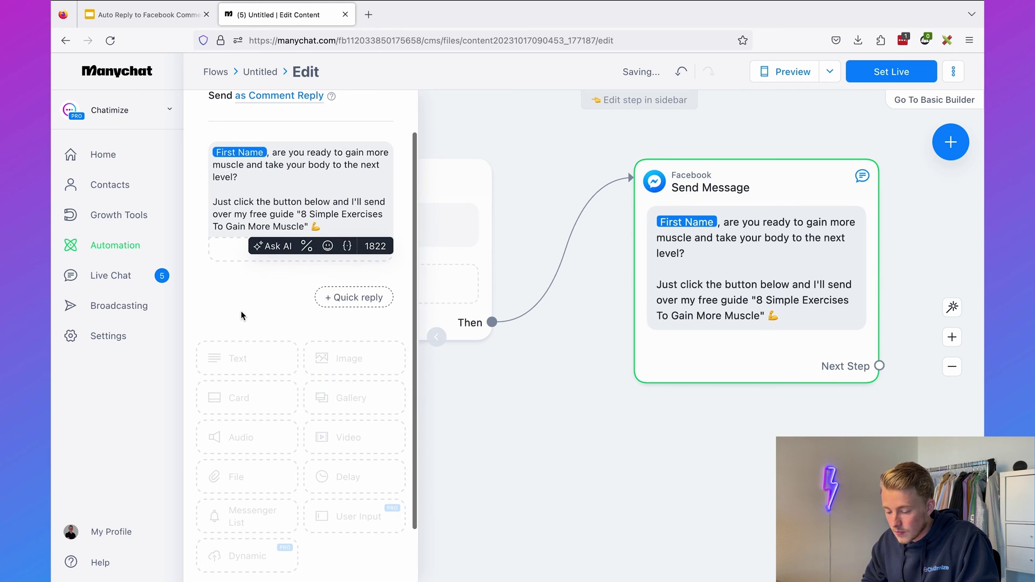
Add a button titled "✅ YES, send it over!" below the message text
{"action": "left_click", "coordinate": [251, 255]}
{"action": "key", "text": "super+v"}
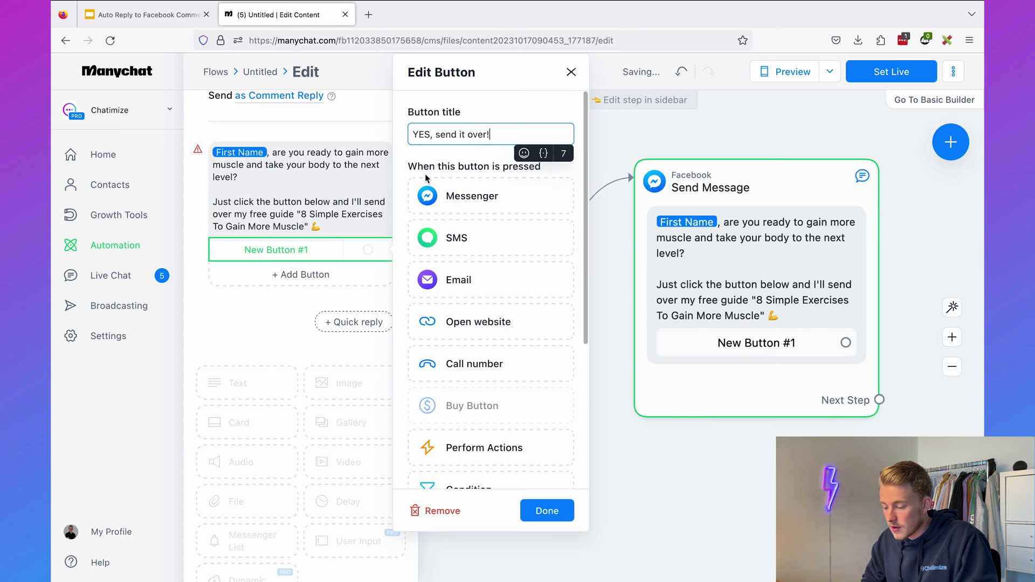
{"action": "left_click", "coordinate": [523, 153]}
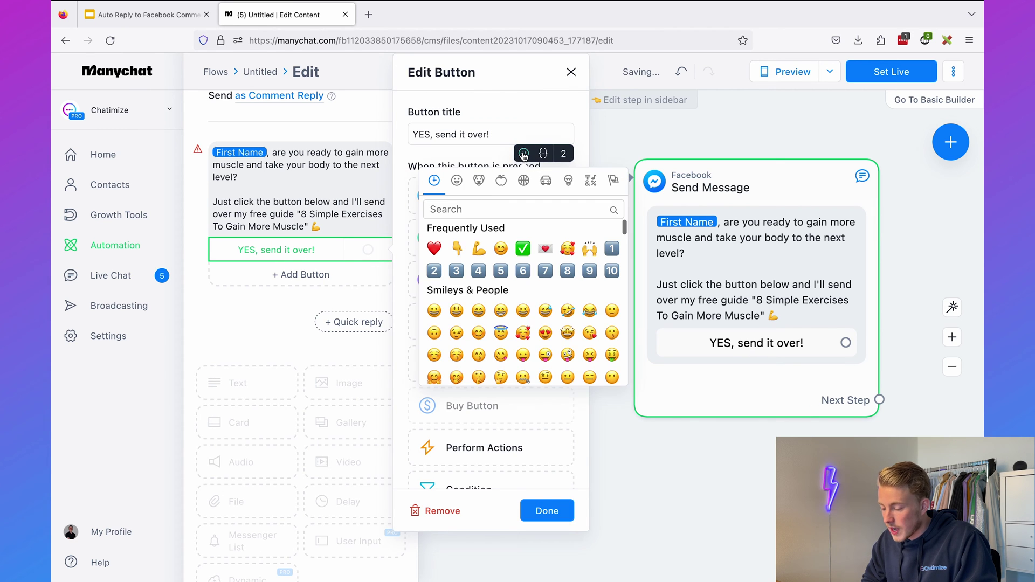
{"action": "left_click", "coordinate": [519, 249]}
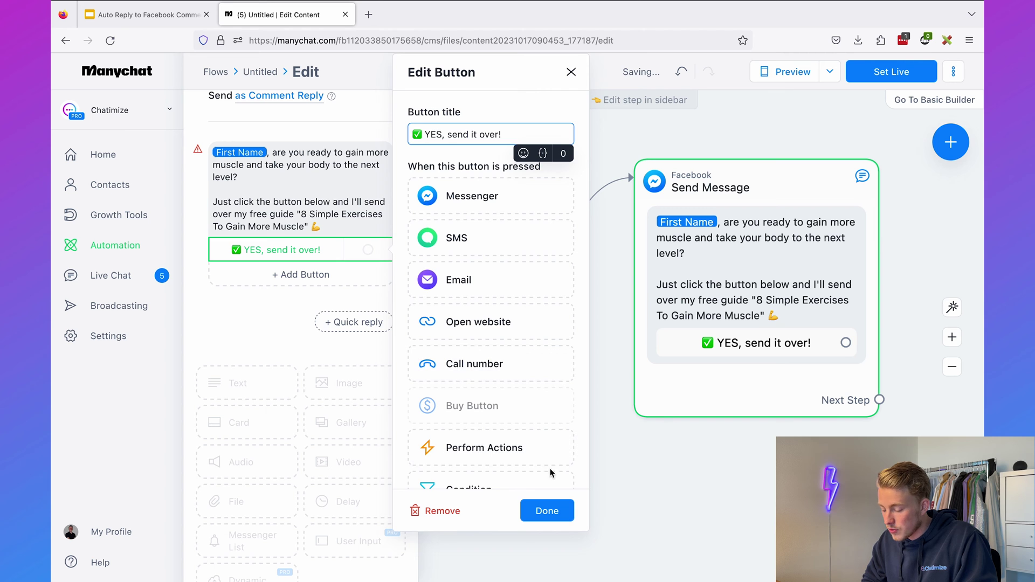
{"action": "left_click", "coordinate": [546, 509]}
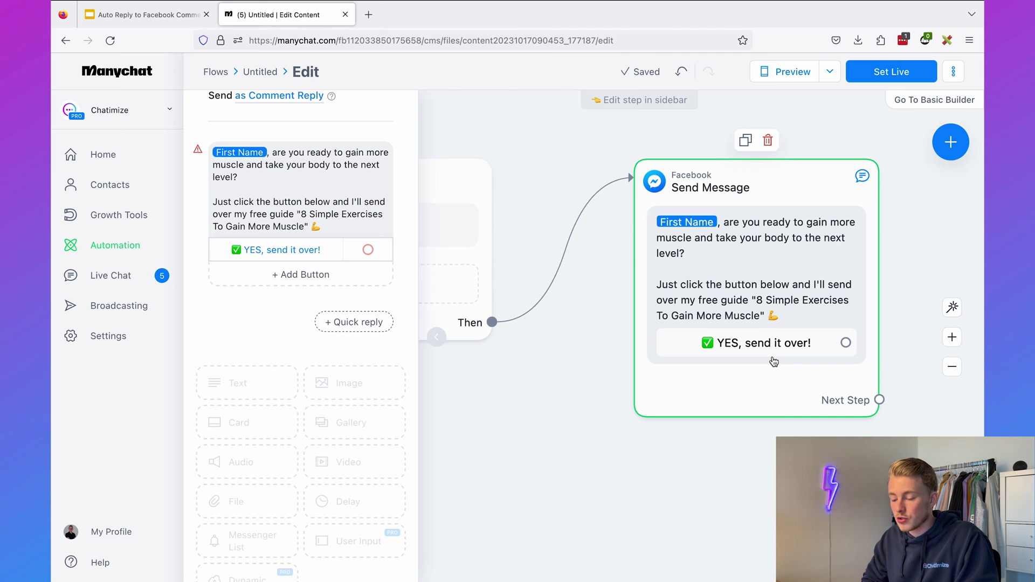
{"action": "left_click", "coordinate": [302, 162]}
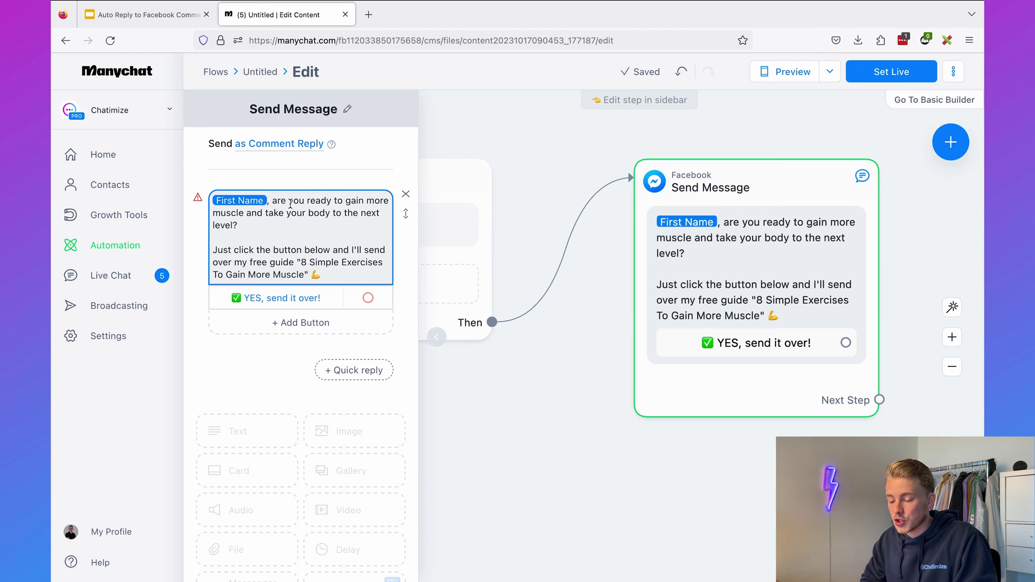
{"action": "type", "text": ","}
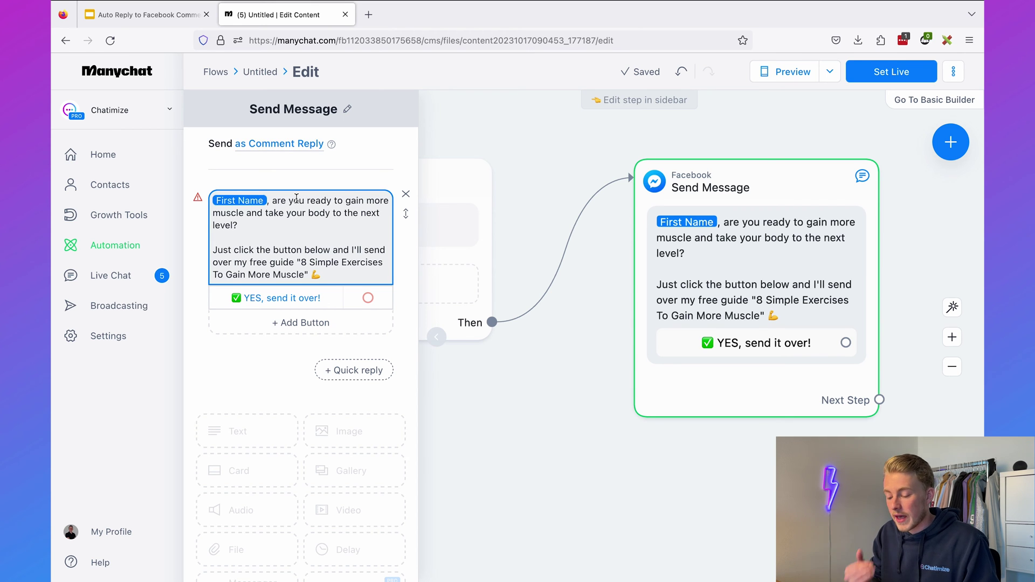
Connect the "YES, send it over!" button to a new Messenger message placed beside the comment reply
{"action": "left_click", "coordinate": [608, 465]}
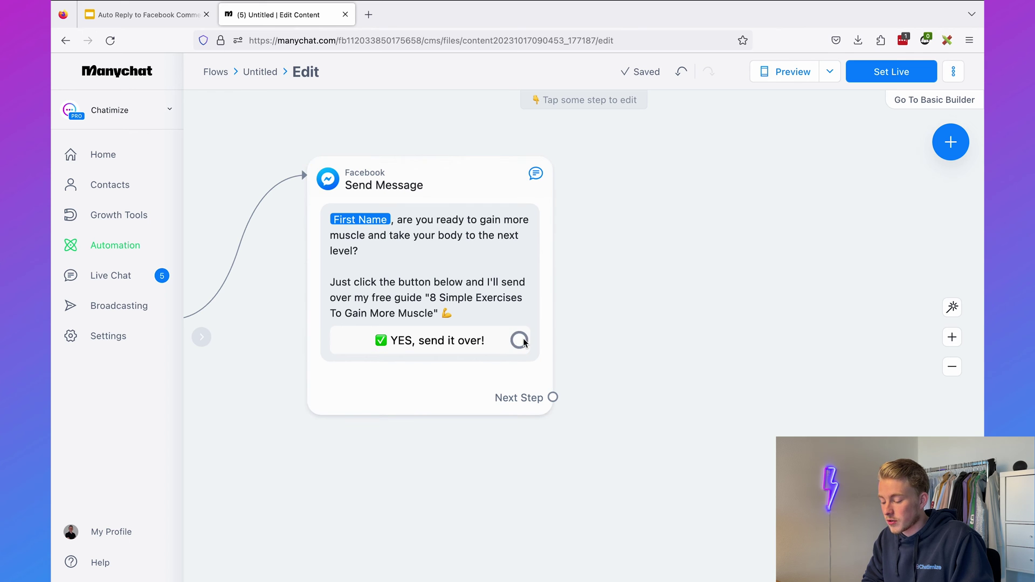
{"action": "left_click_drag", "start_coordinate": [519, 340], "coordinate": [647, 171]}
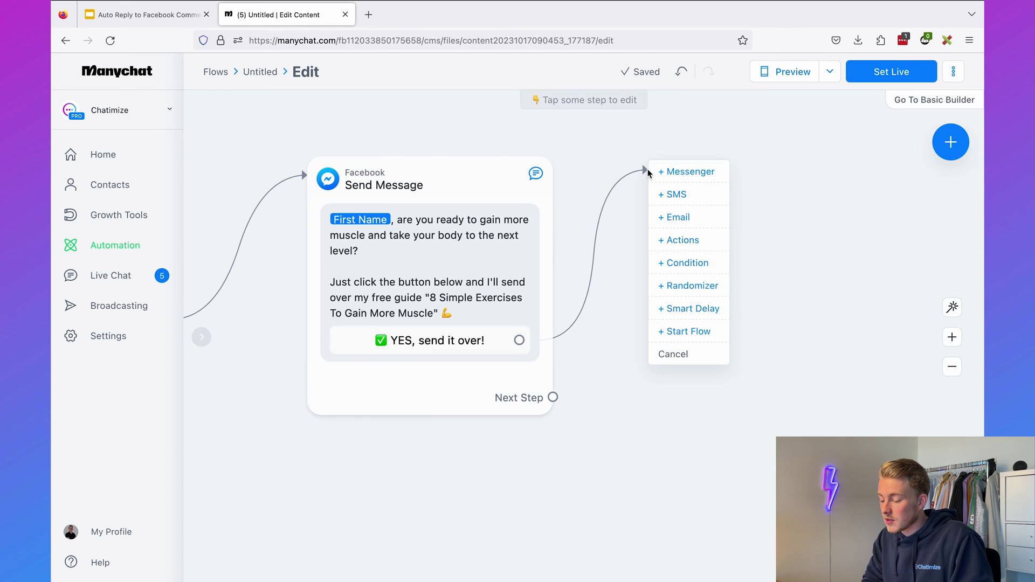
{"action": "left_click", "coordinate": [676, 172]}
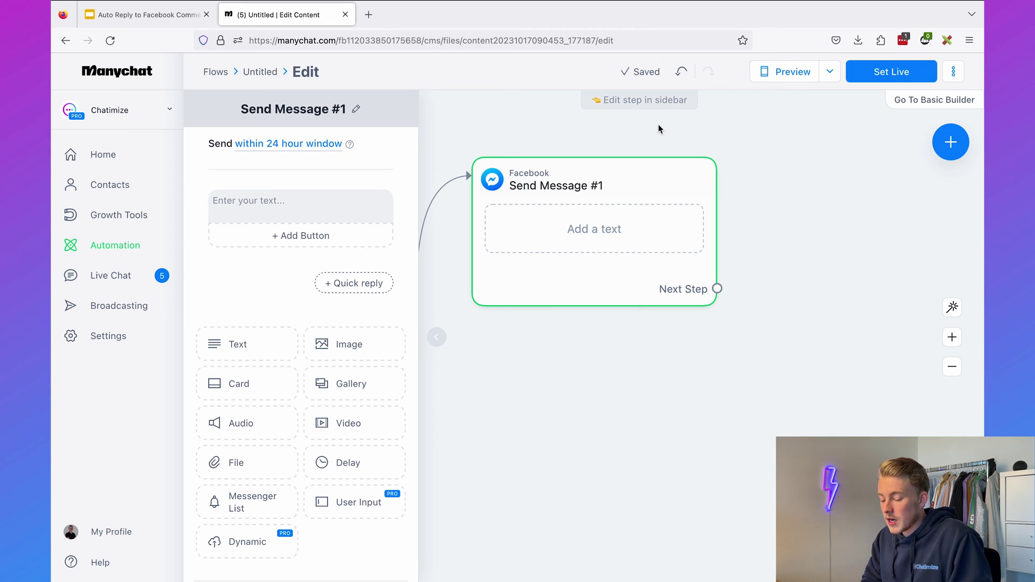
{"action": "left_click_drag", "start_coordinate": [637, 166], "coordinate": [638, 170]}
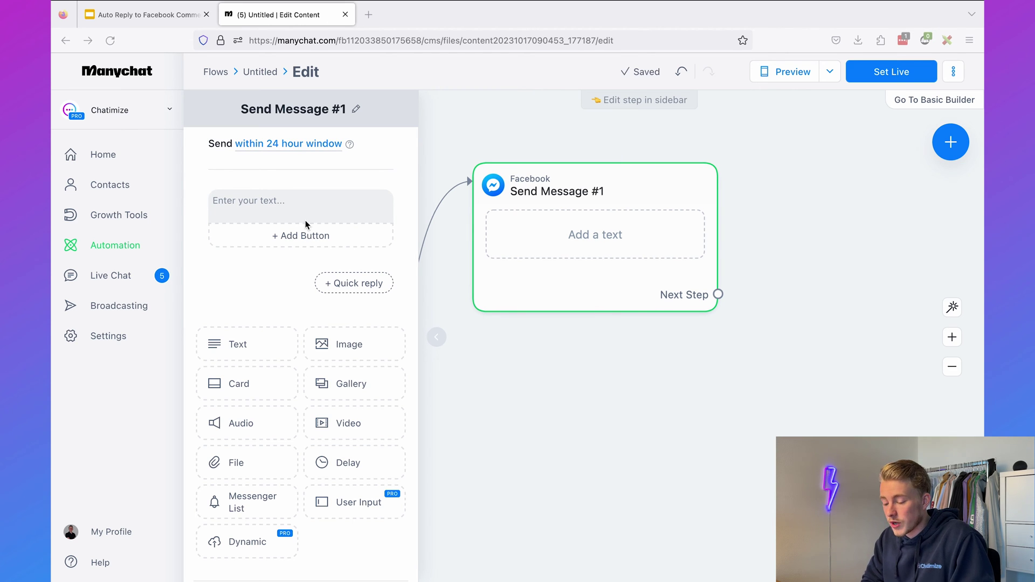
Enter "Awesome, just one quick step to get you access!" in the new message and add a 3-second typing delay below it
{"action": "left_click", "coordinate": [282, 209]}
{"action": "type", "text": "Awesome, just one quick step to get you access!"}
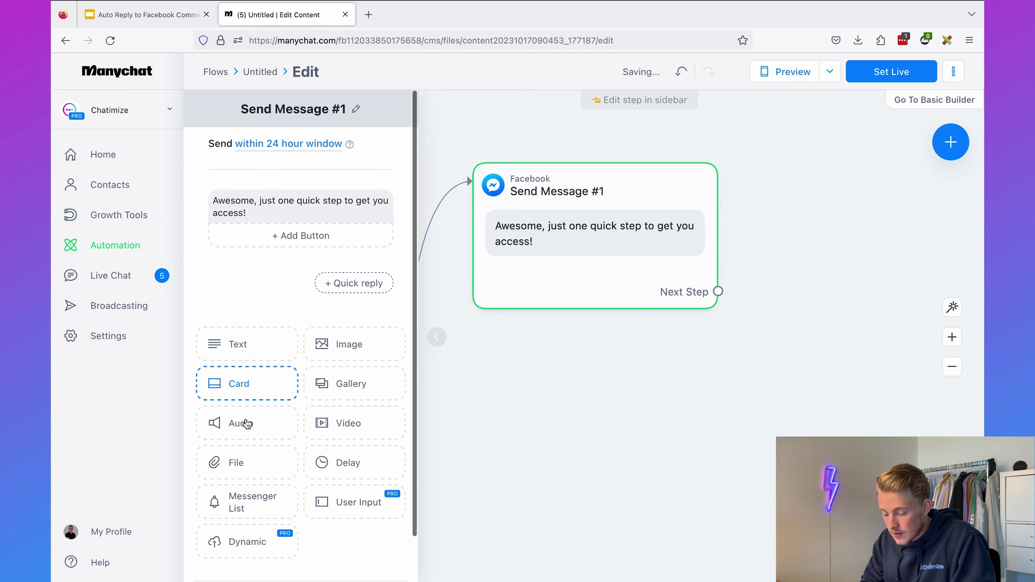
{"action": "scroll", "coordinate": [296, 412], "scroll_direction": "down", "scroll_amount": 1}
{"action": "left_click", "coordinate": [324, 426]}
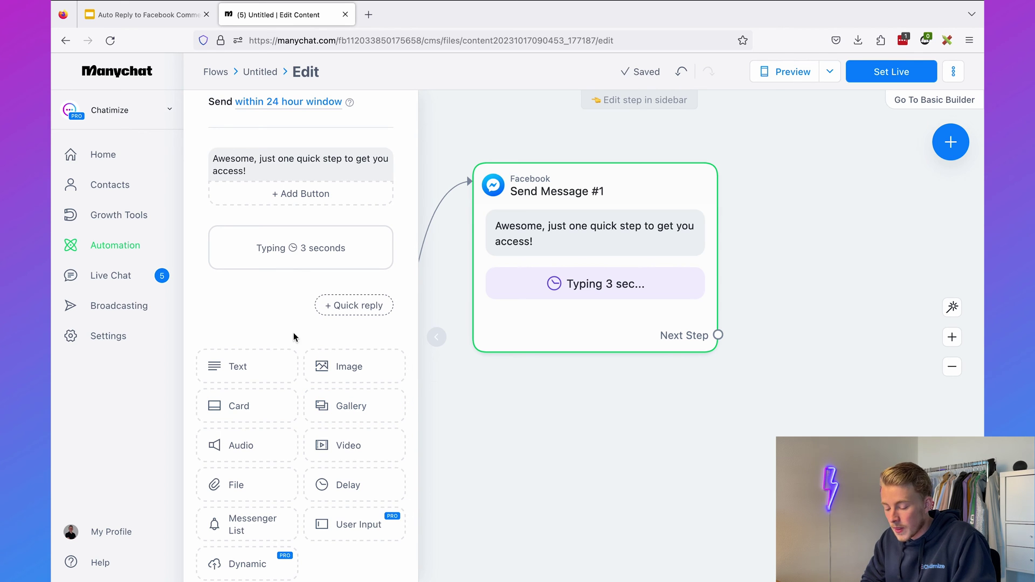
{"action": "scroll", "coordinate": [300, 408], "scroll_direction": "down", "scroll_amount": 1}
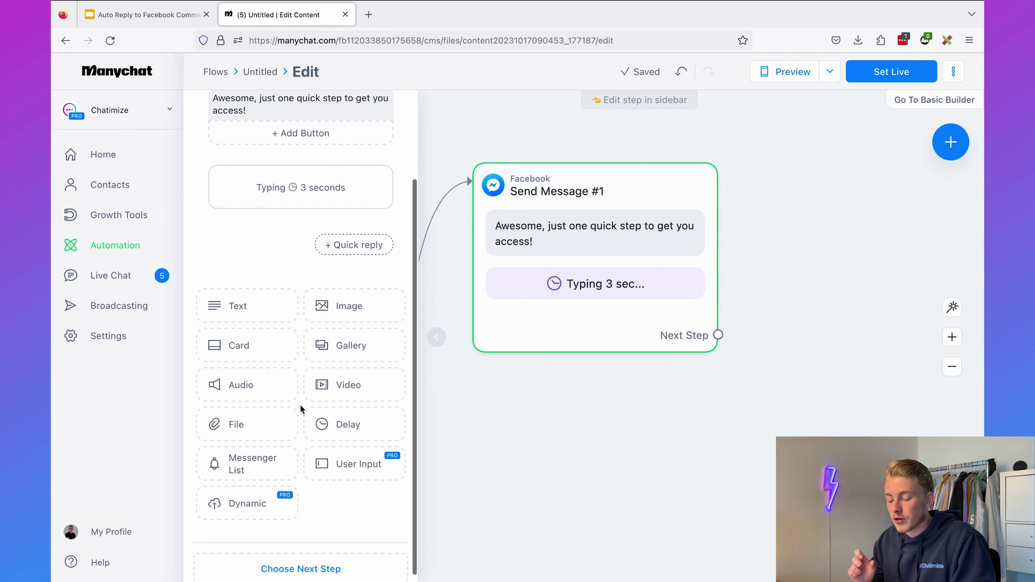